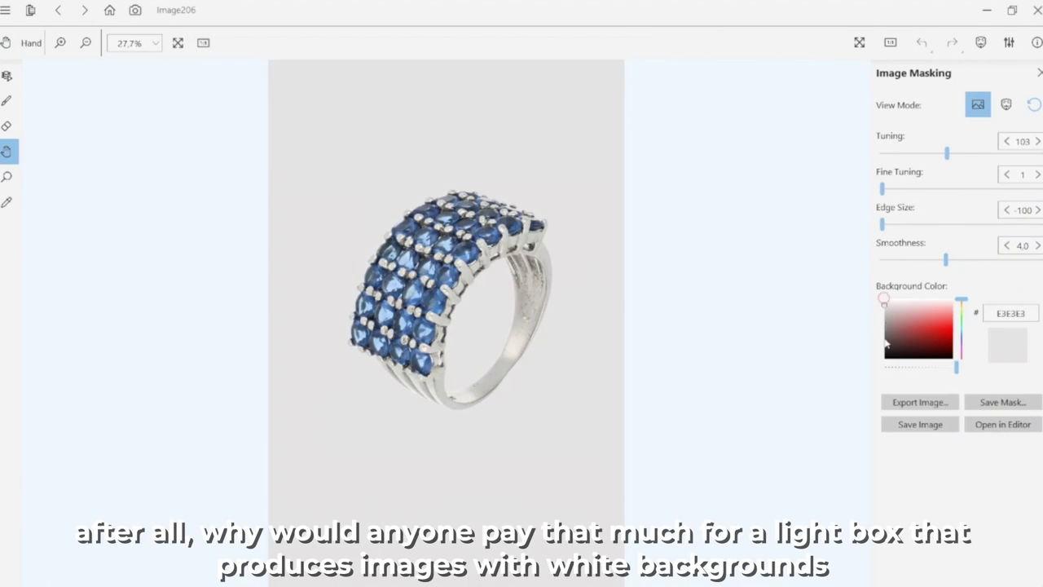
Show the ring's cutout mask at tuning 102 and stretch the gem's ellipse selection taller
{"action": "left_click", "coordinate": [1007, 105]}
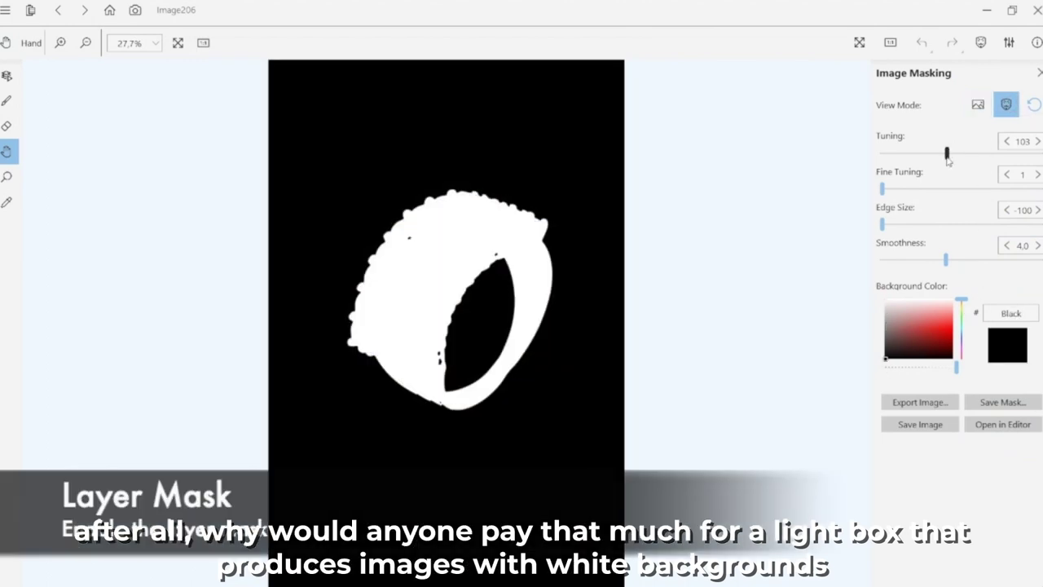
{"action": "left_click_drag", "start_coordinate": [948, 160], "coordinate": [946, 159]}
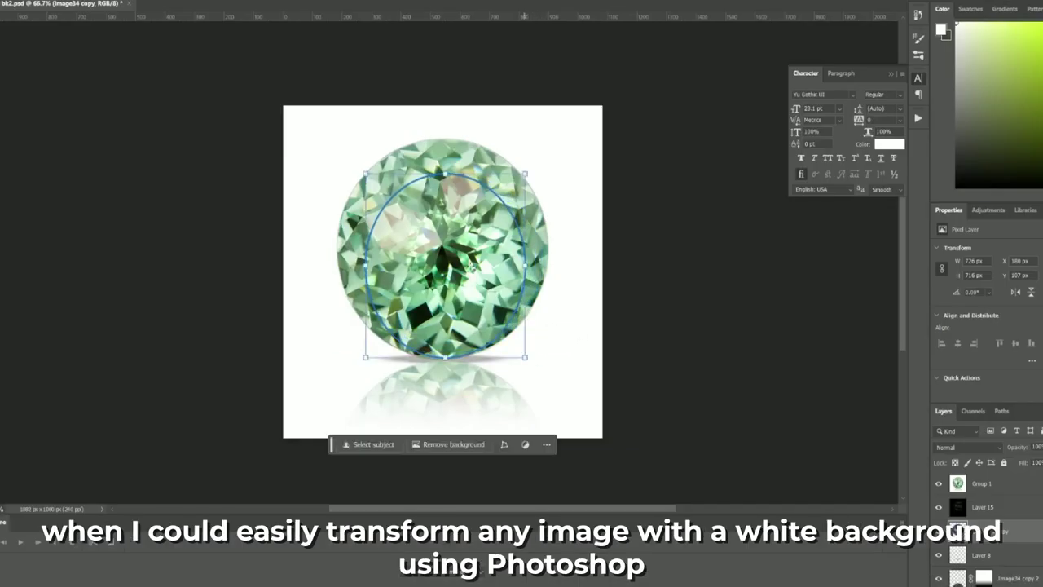
{"action": "left_click_drag", "start_coordinate": [445, 175], "coordinate": [445, 148]}
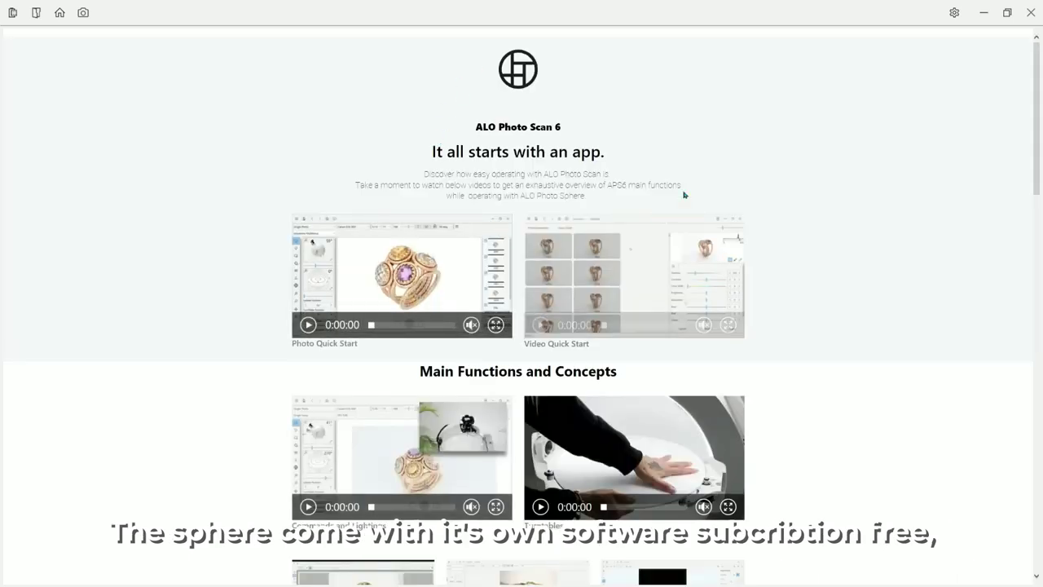
Switch from the home page to the camera capture workspace for the Canon EOS RP
{"action": "scroll", "coordinate": [489, 262], "scroll_direction": "down", "scroll_amount": 7}
{"action": "scroll", "coordinate": [489, 261], "scroll_direction": "up", "scroll_amount": 7}
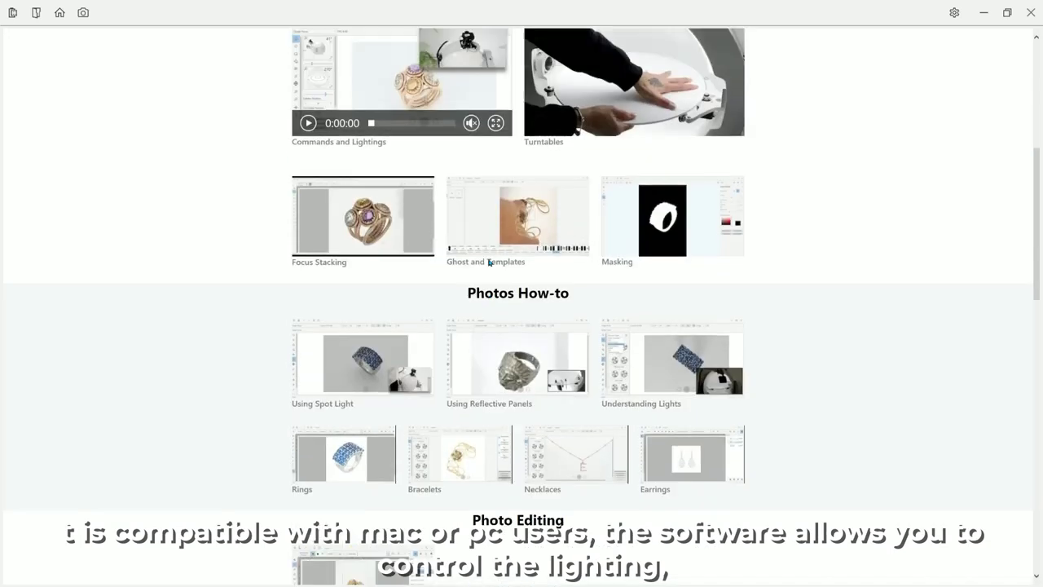
{"action": "left_click", "coordinate": [85, 13]}
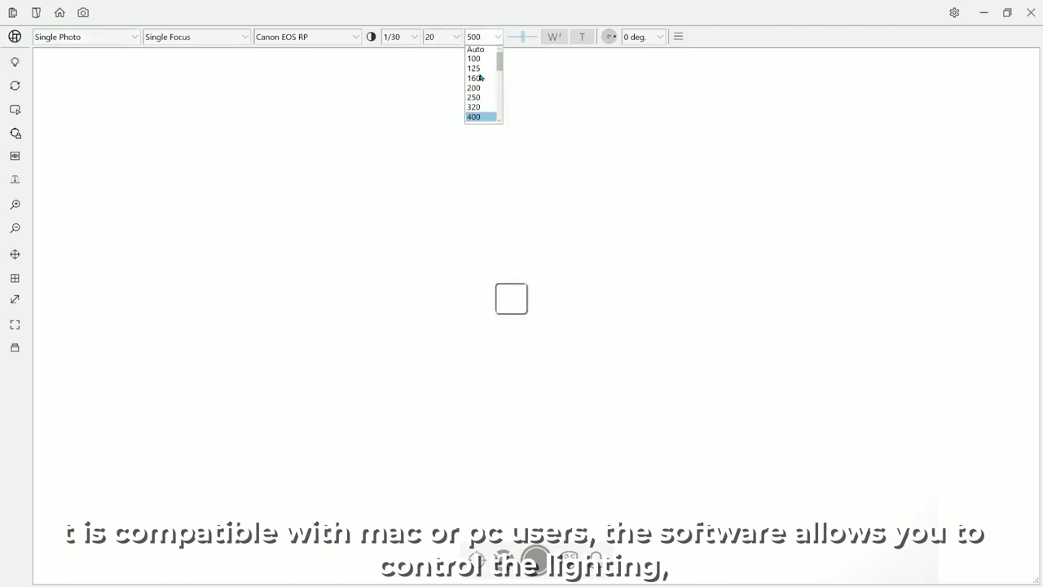
Set ISO to 100 and dim the linked lights to 35
{"action": "left_click", "coordinate": [482, 64]}
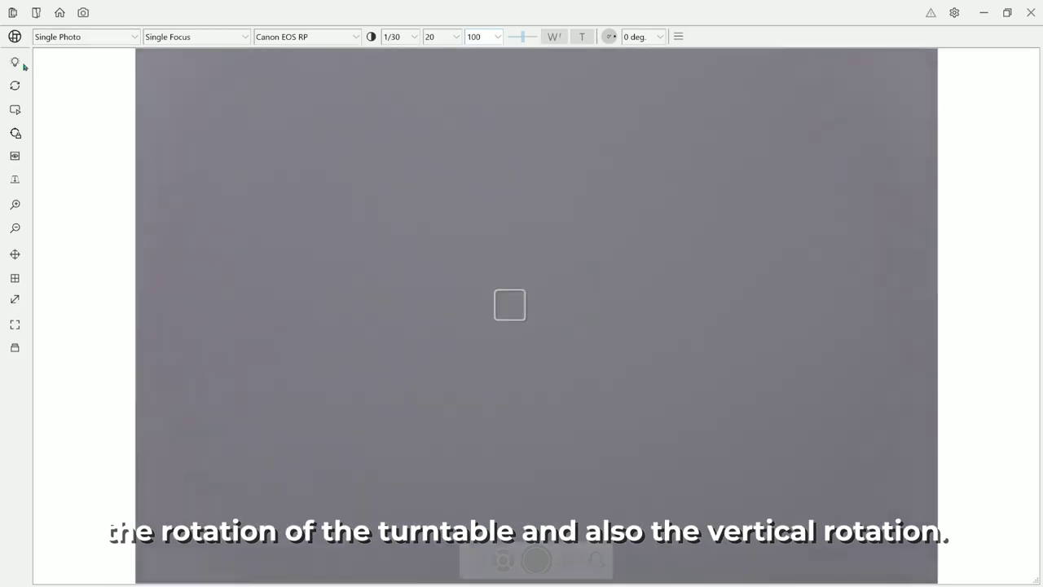
{"action": "left_click", "coordinate": [16, 62]}
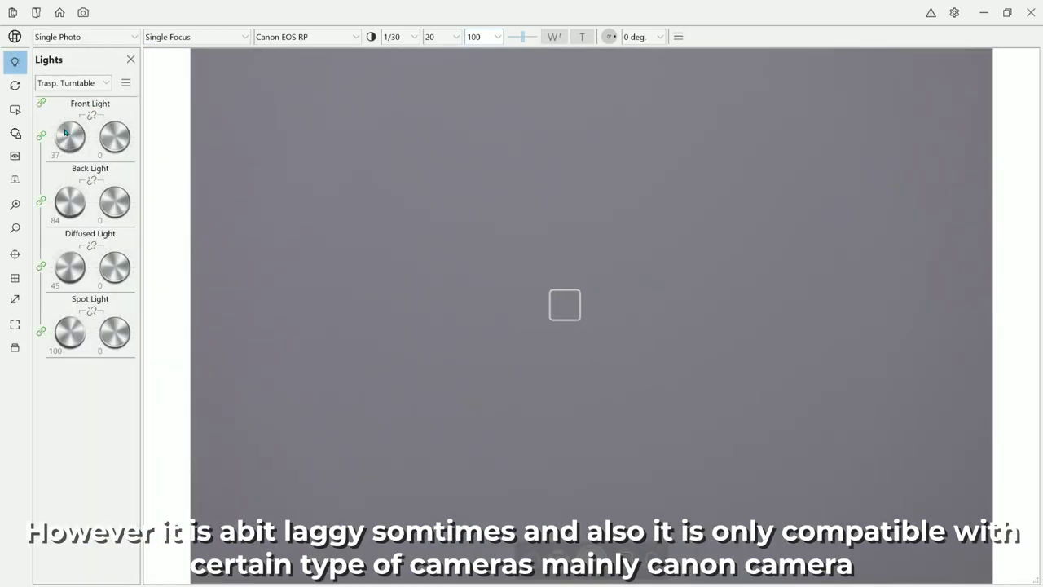
{"action": "left_click_drag", "start_coordinate": [65, 132], "coordinate": [83, 128]}
Position the camera sphere at 80° and rotate the turntable to 59°
{"action": "left_click", "coordinate": [15, 85]}
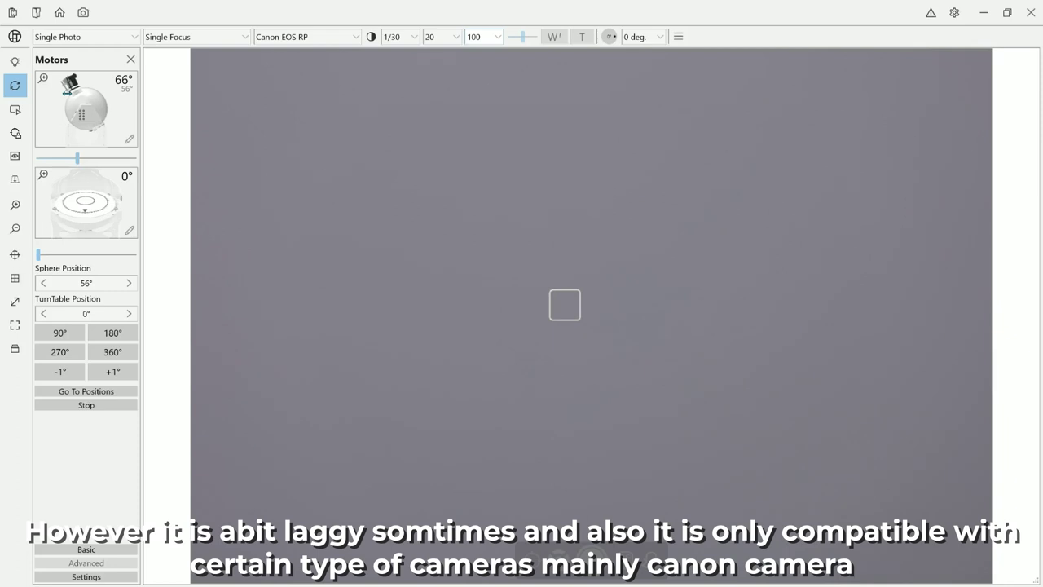
{"action": "left_click_drag", "start_coordinate": [68, 92], "coordinate": [94, 102]}
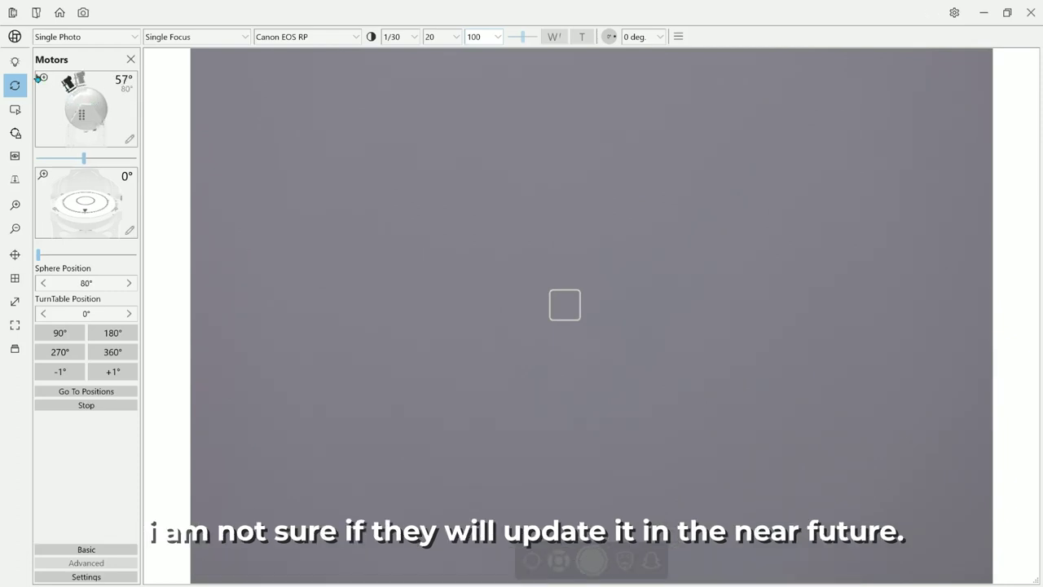
{"action": "mouse_move", "coordinate": [107, 199]}
{"action": "left_mouse_down"}
{"action": "mouse_move", "coordinate": [82, 196]}
{"action": "mouse_move", "coordinate": [105, 202]}
{"action": "left_mouse_up"}
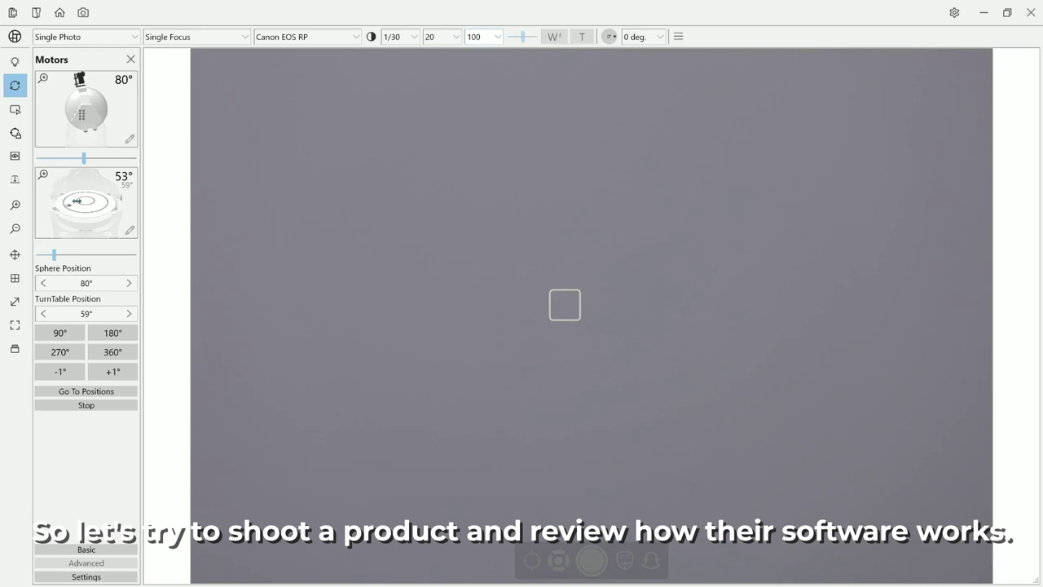
{"action": "left_click", "coordinate": [102, 36]}
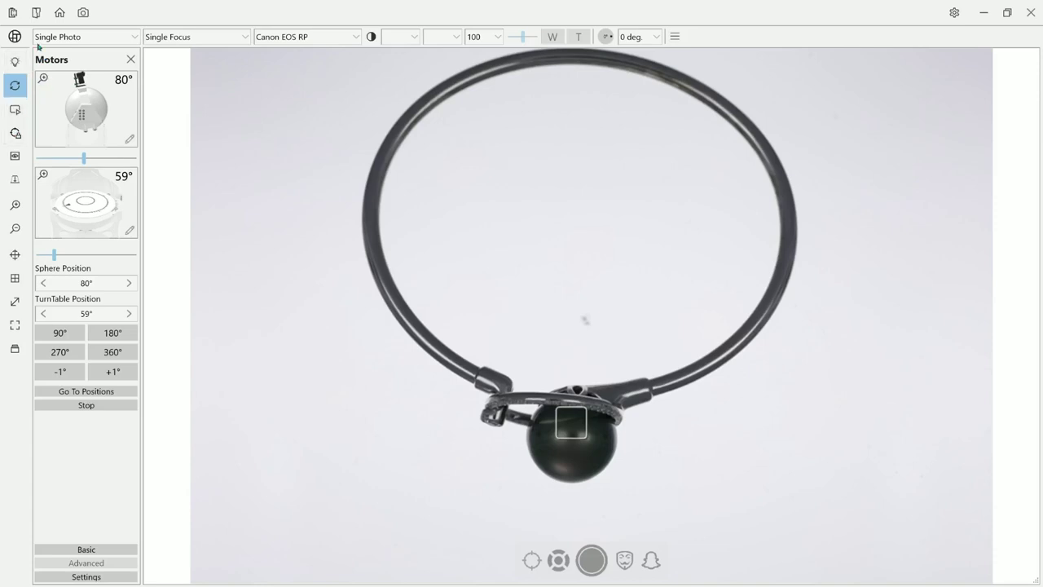
{"action": "left_click", "coordinate": [14, 61]}
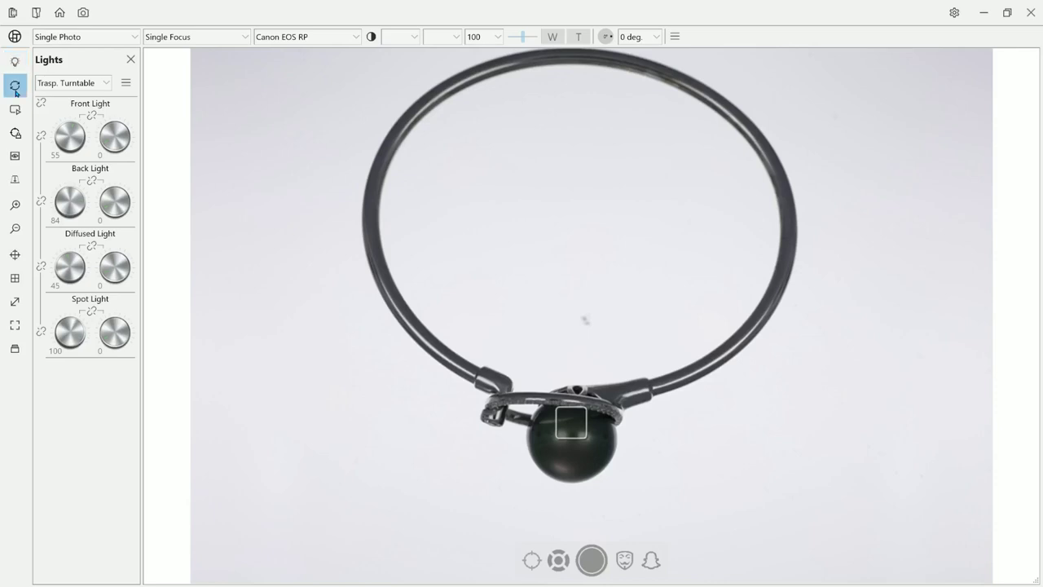
{"action": "left_click", "coordinate": [16, 88]}
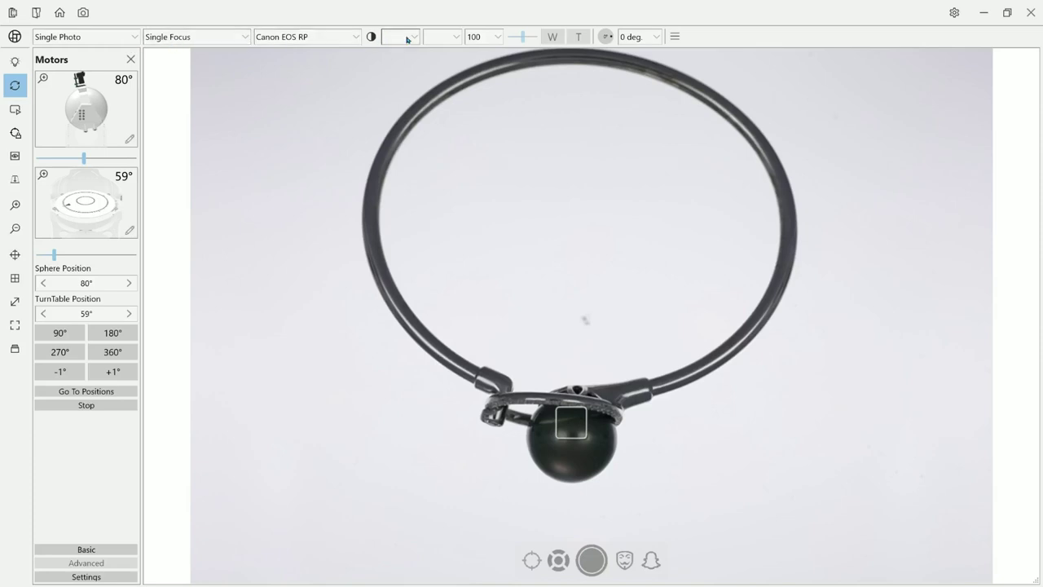
Pick aperture 5.0, then scroll the value until the aperture reads f/16
{"action": "left_click", "coordinate": [435, 38]}
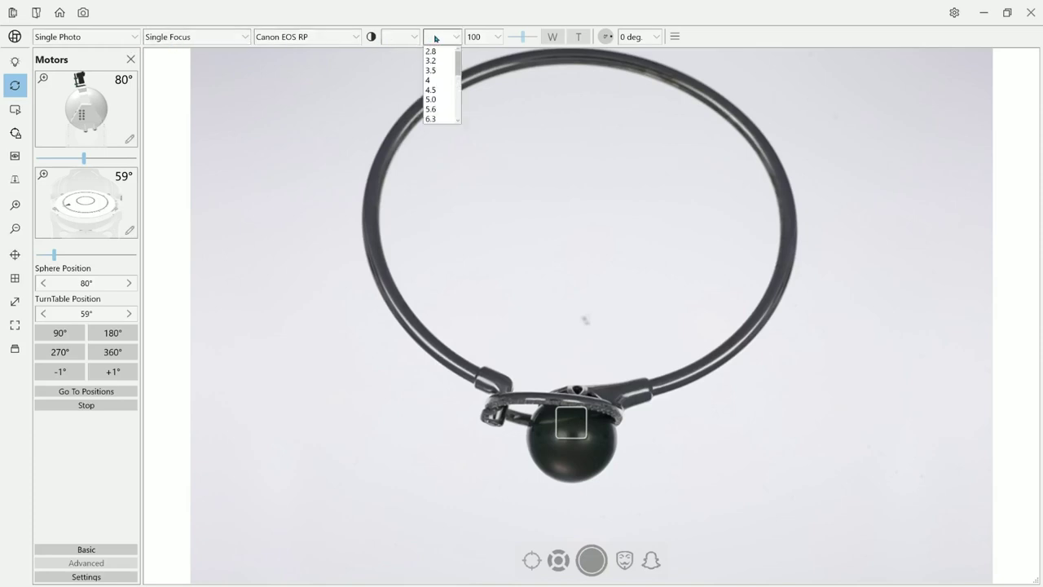
{"action": "left_click", "coordinate": [437, 97]}
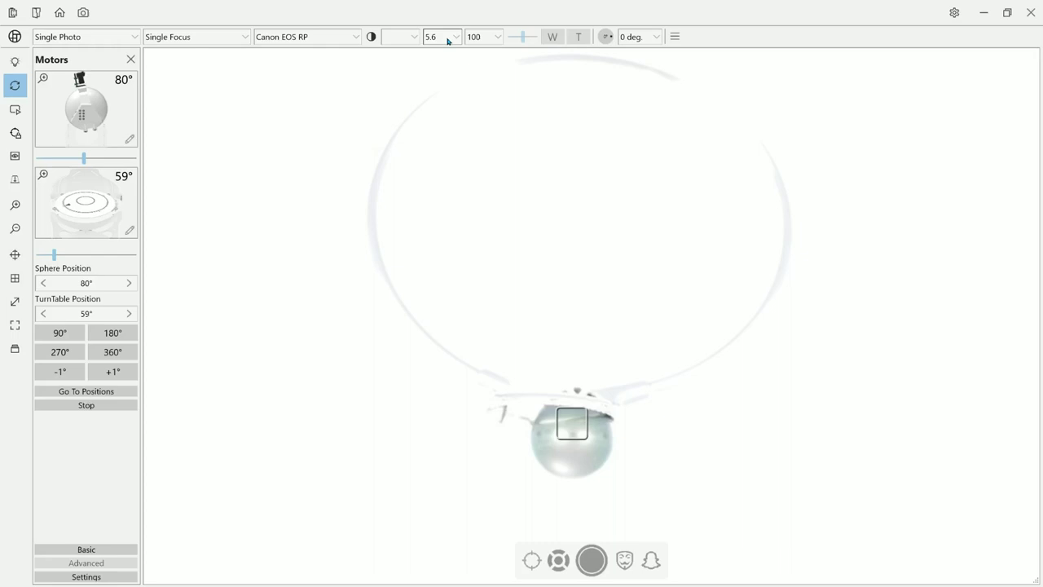
{"action": "scroll", "coordinate": [445, 40], "scroll_direction": "down", "scroll_amount": 7}
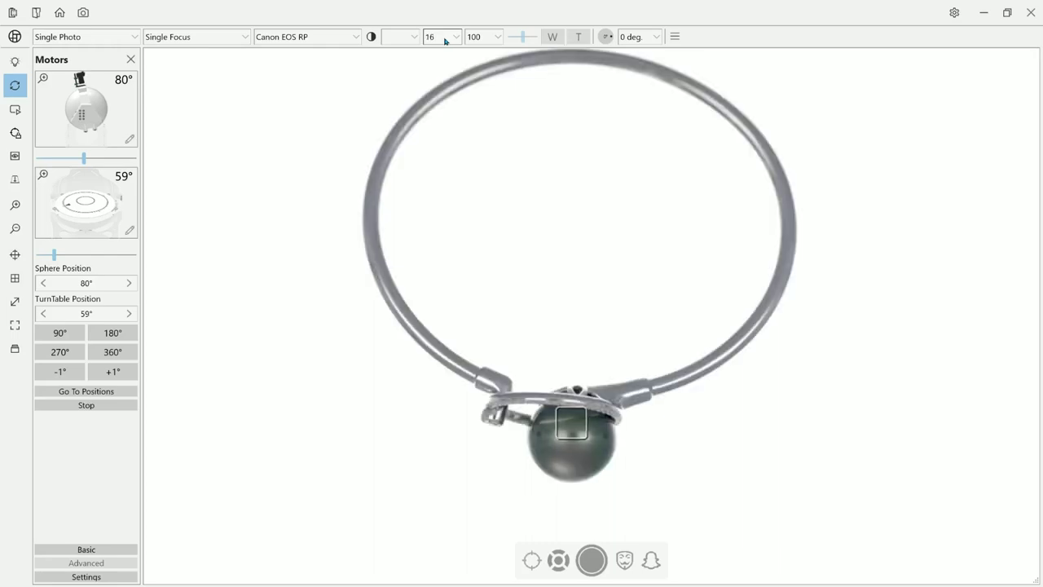
{"action": "scroll", "coordinate": [445, 40], "scroll_direction": "down", "scroll_amount": 5}
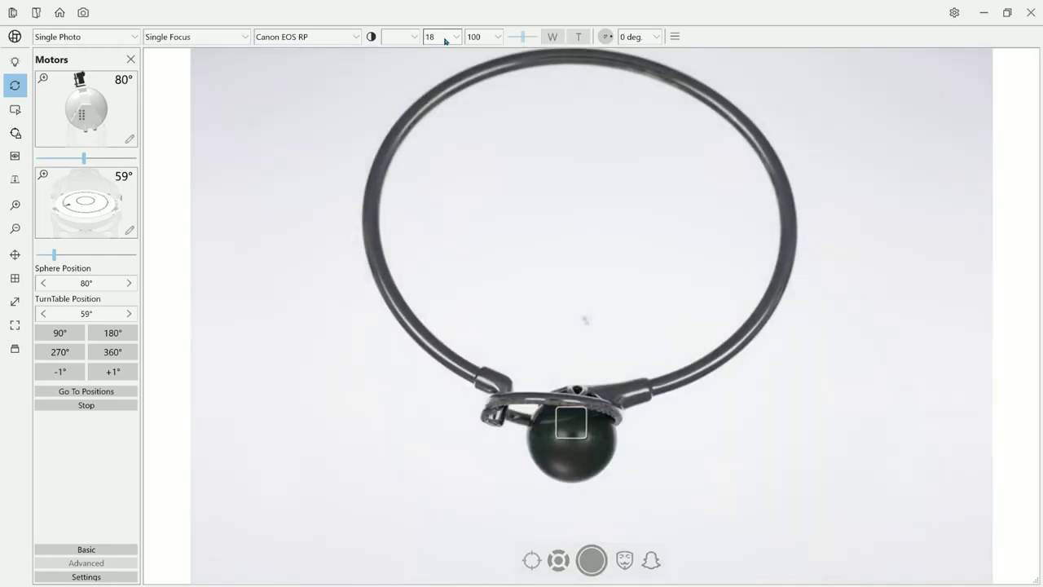
{"action": "scroll", "coordinate": [445, 40], "scroll_direction": "up", "scroll_amount": 1}
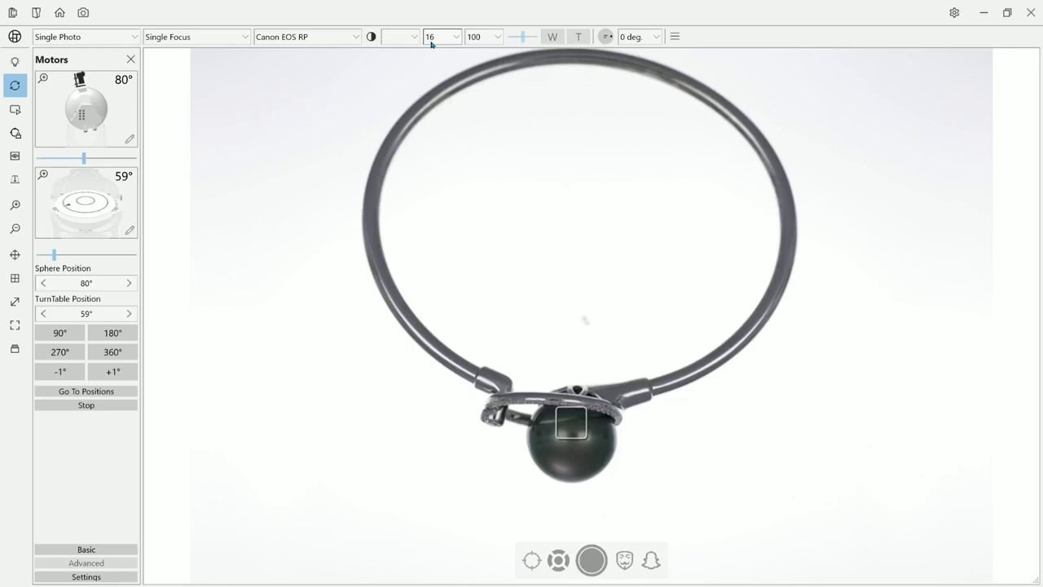
Leave shutter speed unchanged and lower the camera on the sphere to 44°
{"action": "left_click", "coordinate": [416, 38]}
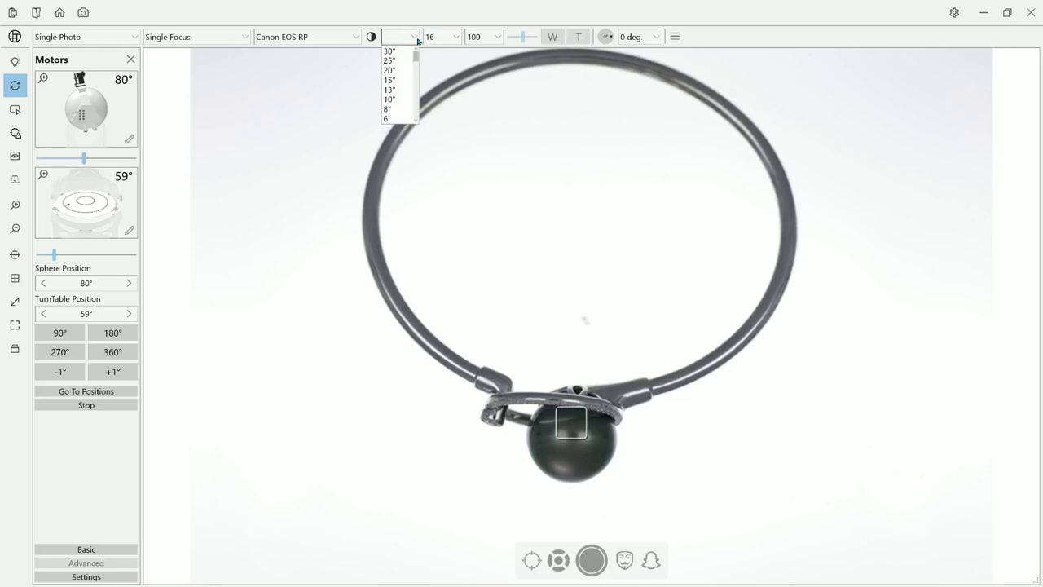
{"action": "left_click", "coordinate": [417, 38]}
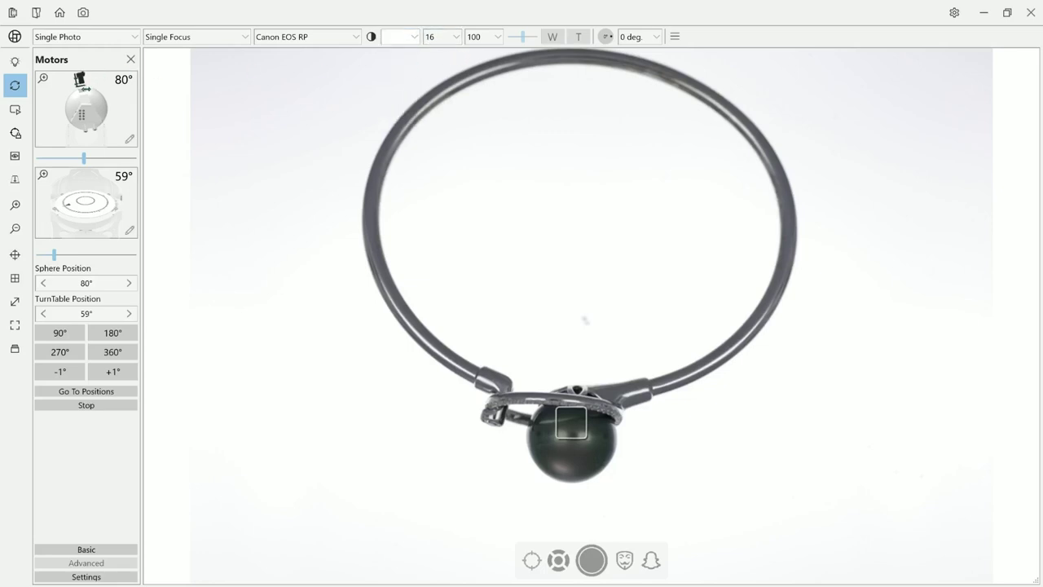
{"action": "left_click_drag", "start_coordinate": [85, 87], "coordinate": [75, 88]}
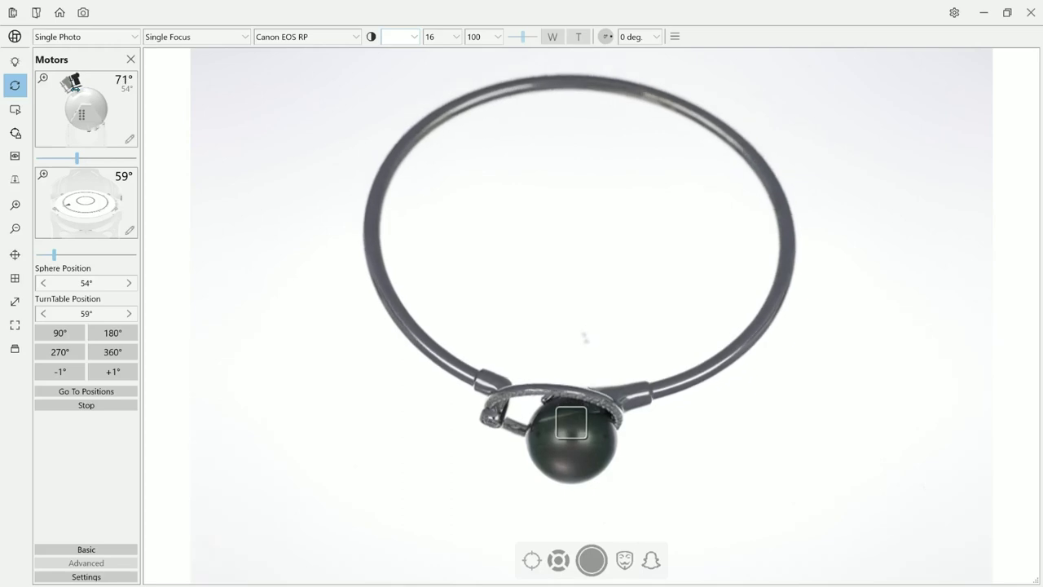
{"action": "left_click_drag", "start_coordinate": [75, 88], "coordinate": [72, 88]}
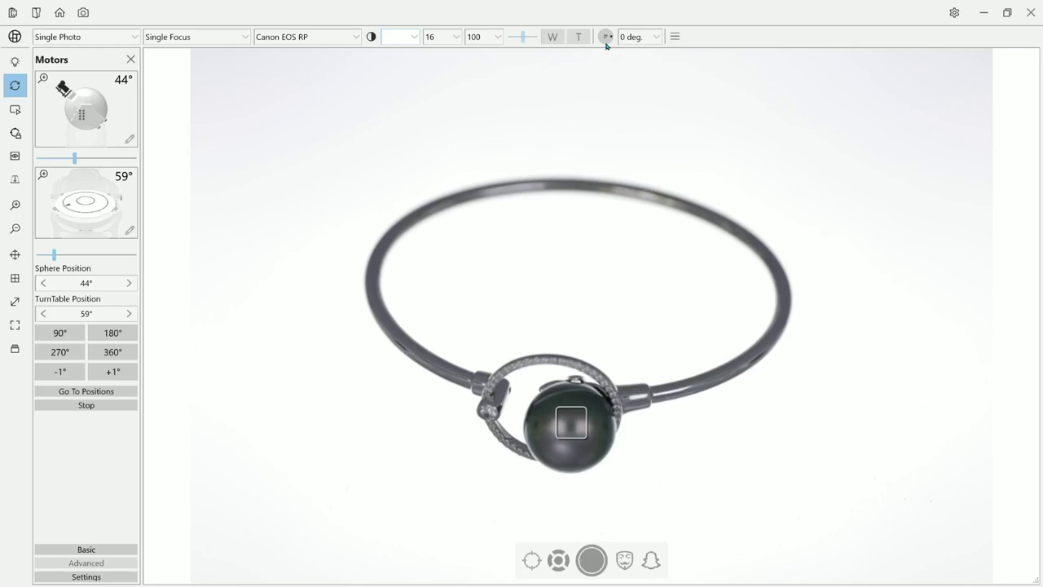
Set image rotation to Custom and turn the bangle view about 60°
{"action": "left_click", "coordinate": [633, 38]}
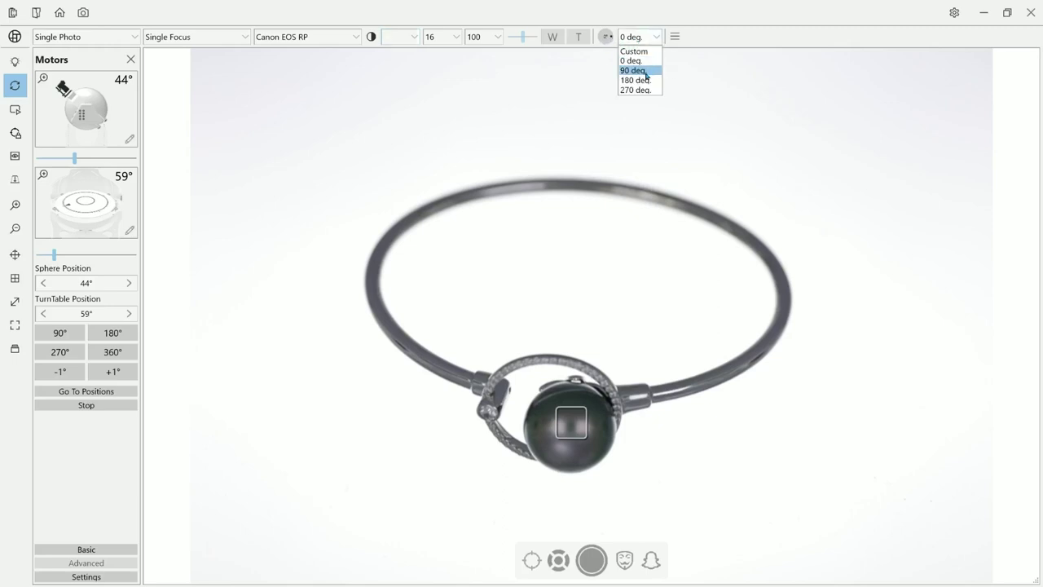
{"action": "left_click", "coordinate": [634, 51]}
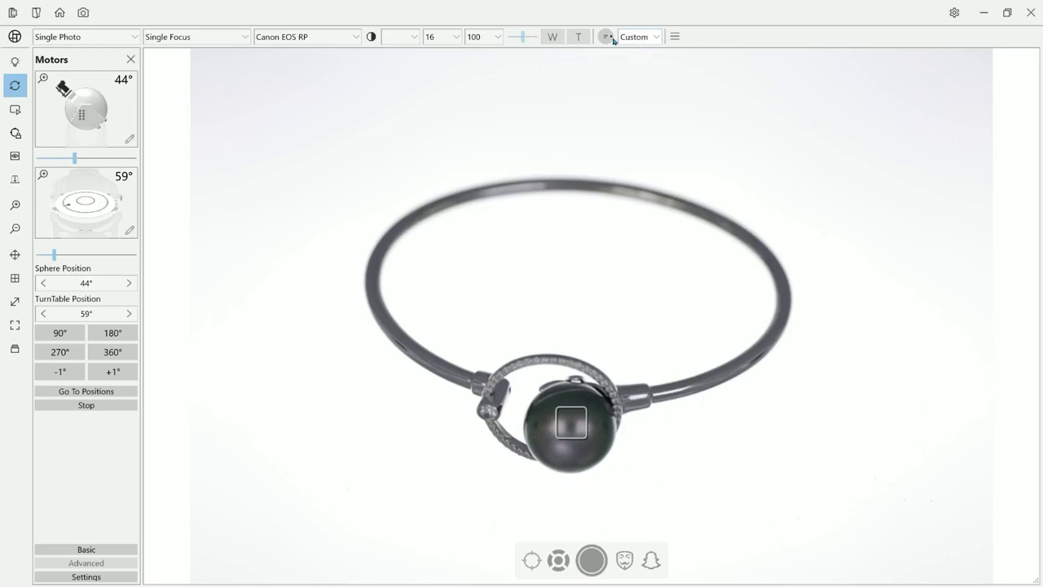
{"action": "left_click_drag", "start_coordinate": [610, 40], "coordinate": [596, 20]}
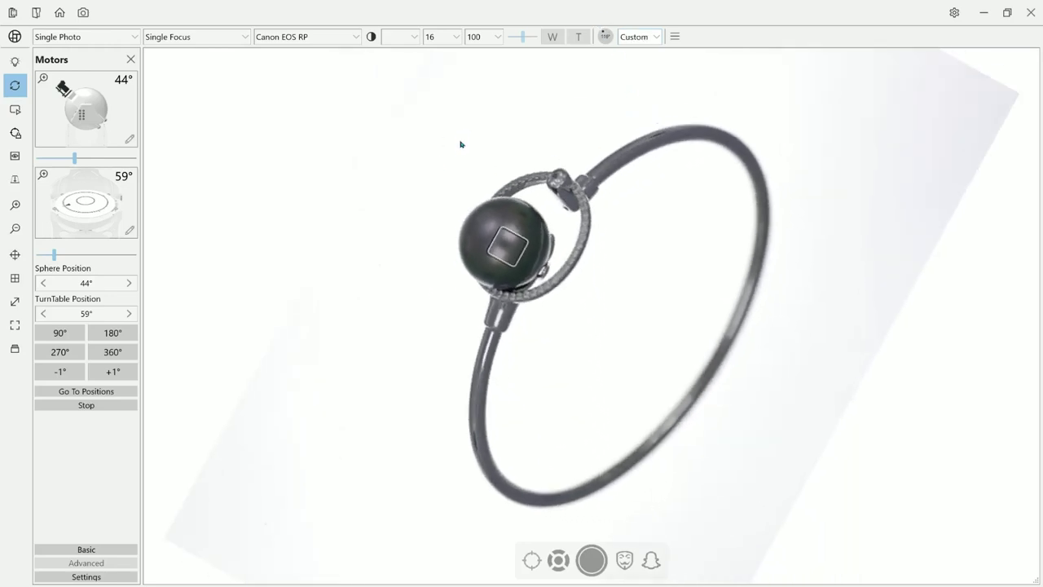
Set the front, diffused and spot lights to 100 and the back light to 92
{"action": "left_click", "coordinate": [15, 61]}
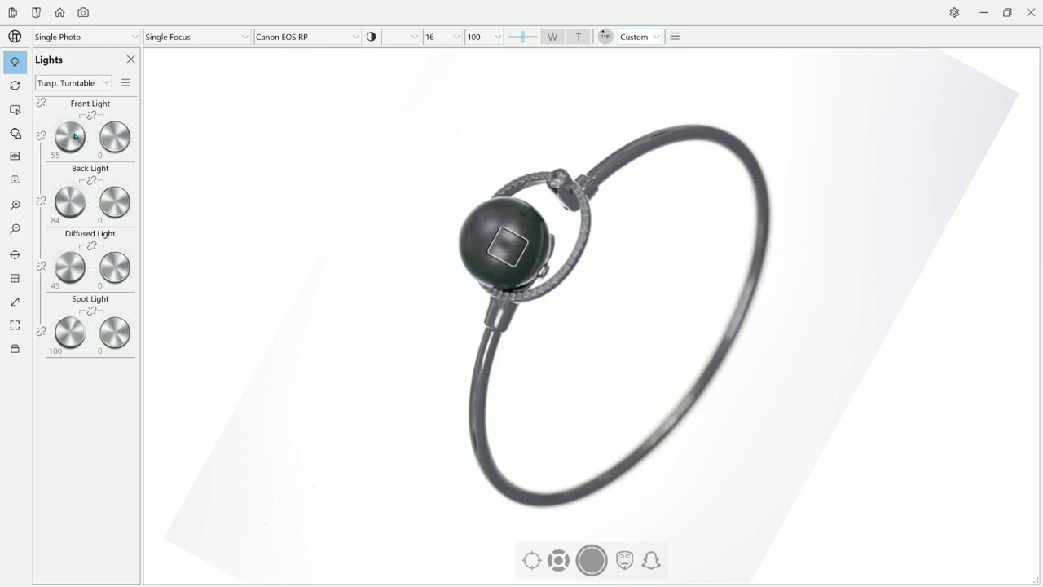
{"action": "left_click_drag", "start_coordinate": [75, 131], "coordinate": [83, 141]}
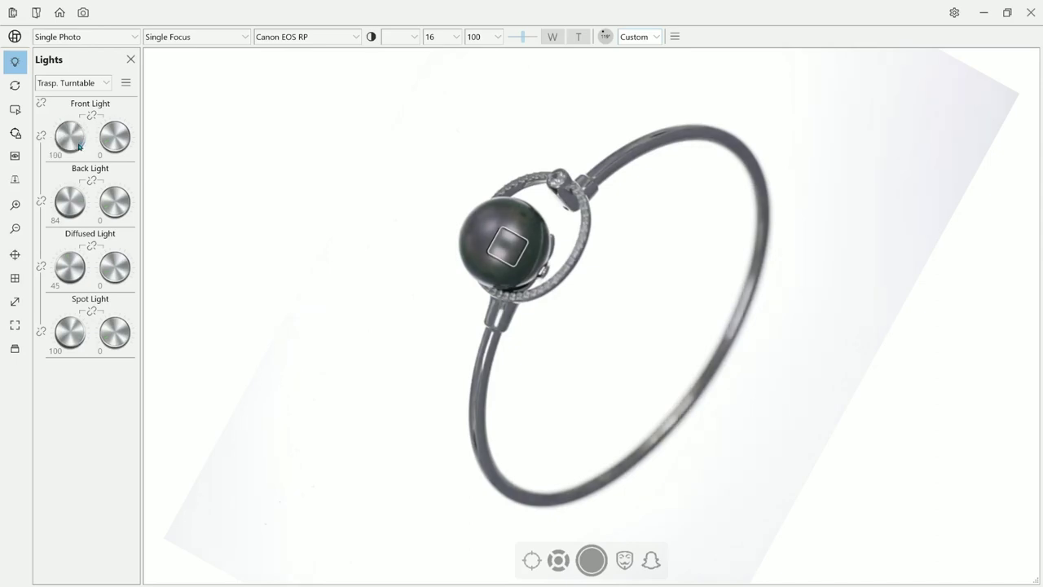
{"action": "mouse_move", "coordinate": [79, 204]}
{"action": "left_mouse_down"}
{"action": "mouse_move", "coordinate": [70, 194]}
{"action": "mouse_move", "coordinate": [73, 207]}
{"action": "left_mouse_up"}
{"action": "left_click_drag", "start_coordinate": [77, 251], "coordinate": [83, 274]}
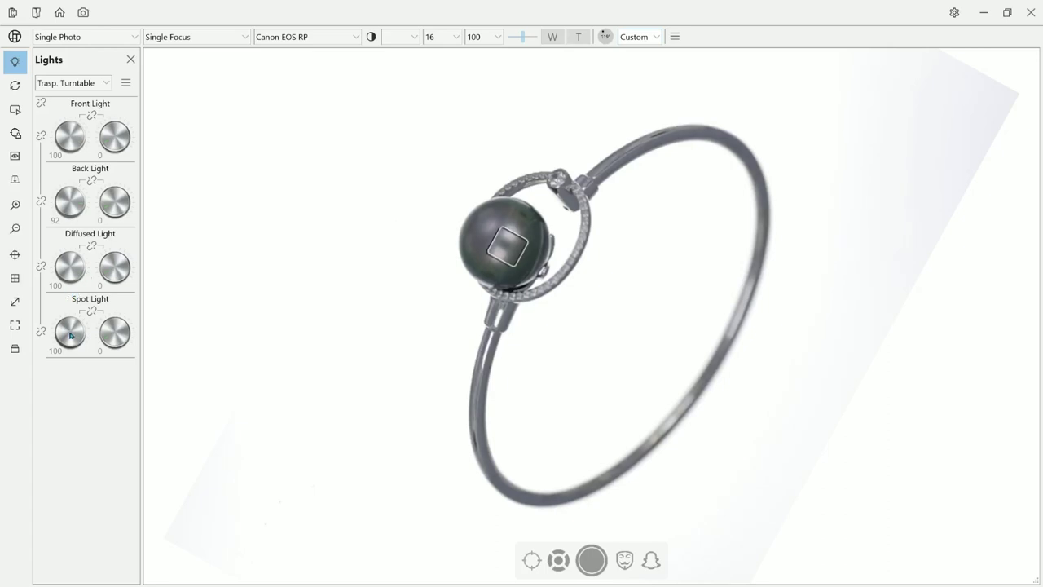
{"action": "left_click_drag", "start_coordinate": [78, 339], "coordinate": [80, 346]}
Switch focus mode to Interactive Multifocus and mark focus points on the pearl
{"action": "left_click", "coordinate": [187, 37]}
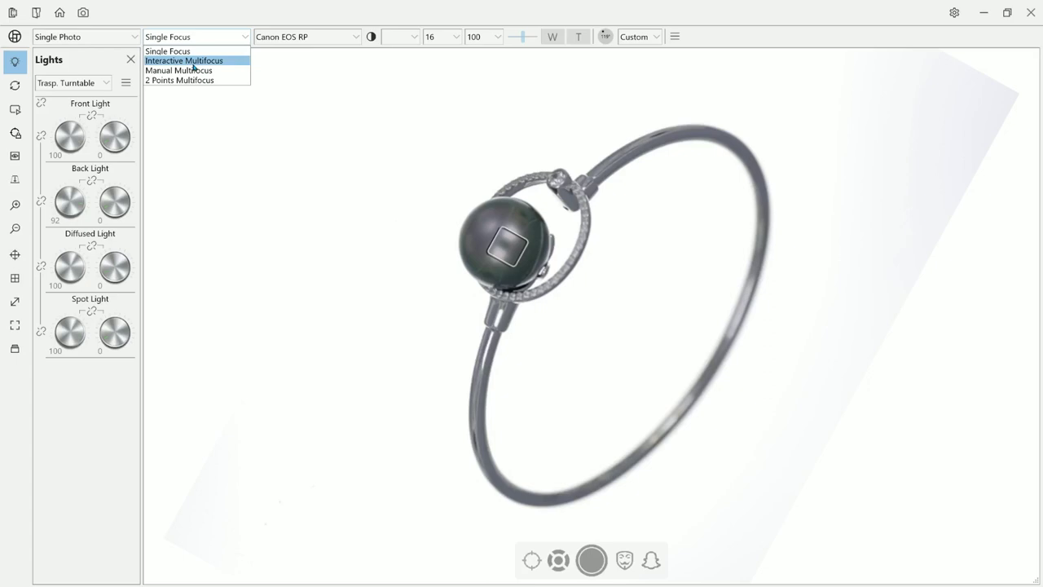
{"action": "left_click", "coordinate": [193, 63]}
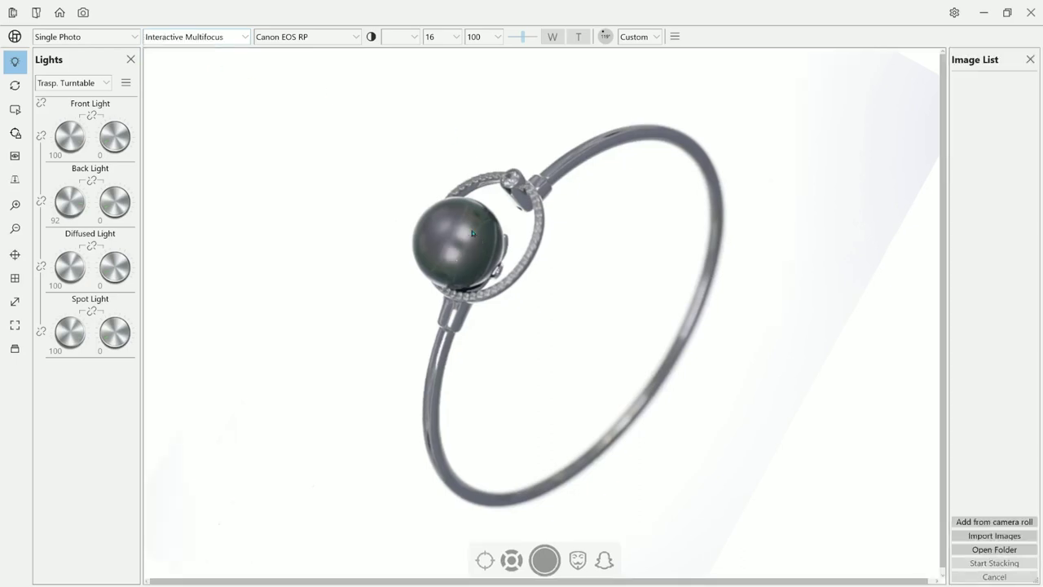
{"action": "left_click", "coordinate": [458, 251]}
{"action": "left_click", "coordinate": [424, 229]}
{"action": "left_click", "coordinate": [461, 255]}
Move the pearl's focus point to its upper-left edge, add one on the lower band, and capture
{"action": "left_click", "coordinate": [462, 253]}
{"action": "left_click", "coordinate": [458, 255]}
{"action": "left_click", "coordinate": [421, 228]}
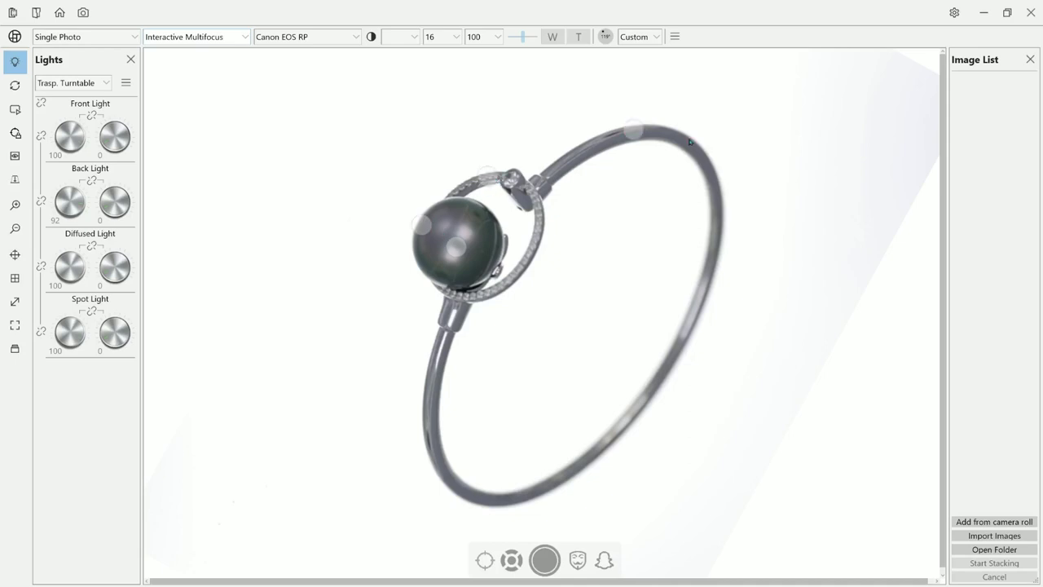
{"action": "left_click", "coordinate": [671, 349]}
{"action": "left_click", "coordinate": [545, 562]}
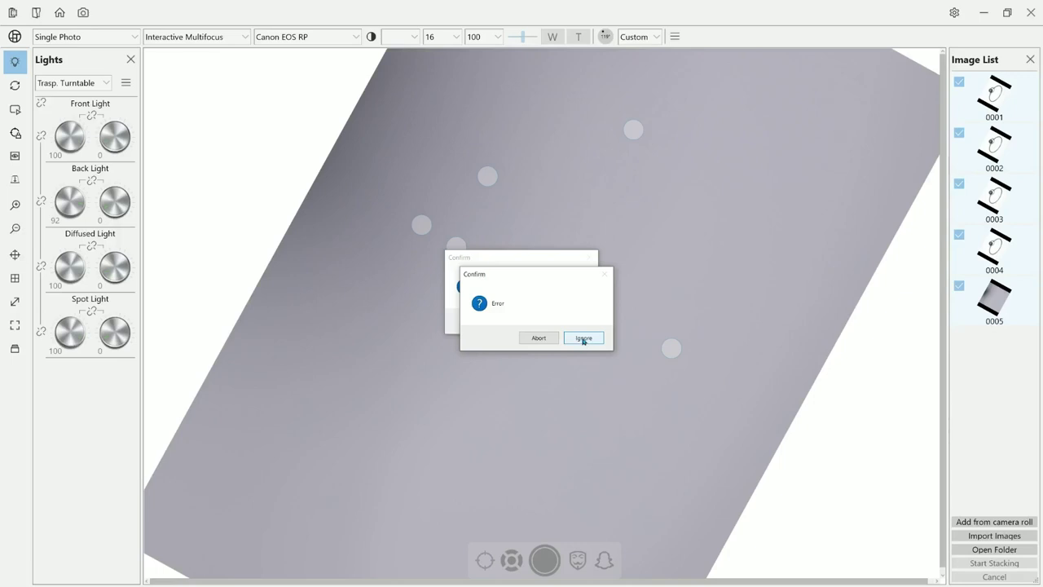
Ignore both capture errors, uncheck image 0005, and stack images 0001–0004
{"action": "left_click", "coordinate": [583, 338]}
{"action": "left_click", "coordinate": [568, 323]}
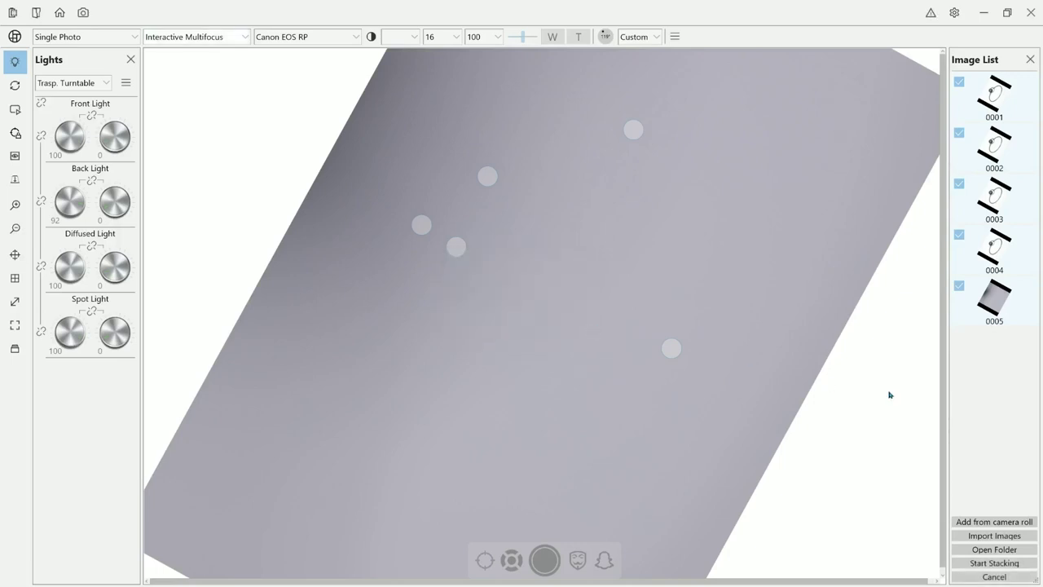
{"action": "left_click", "coordinate": [1003, 318]}
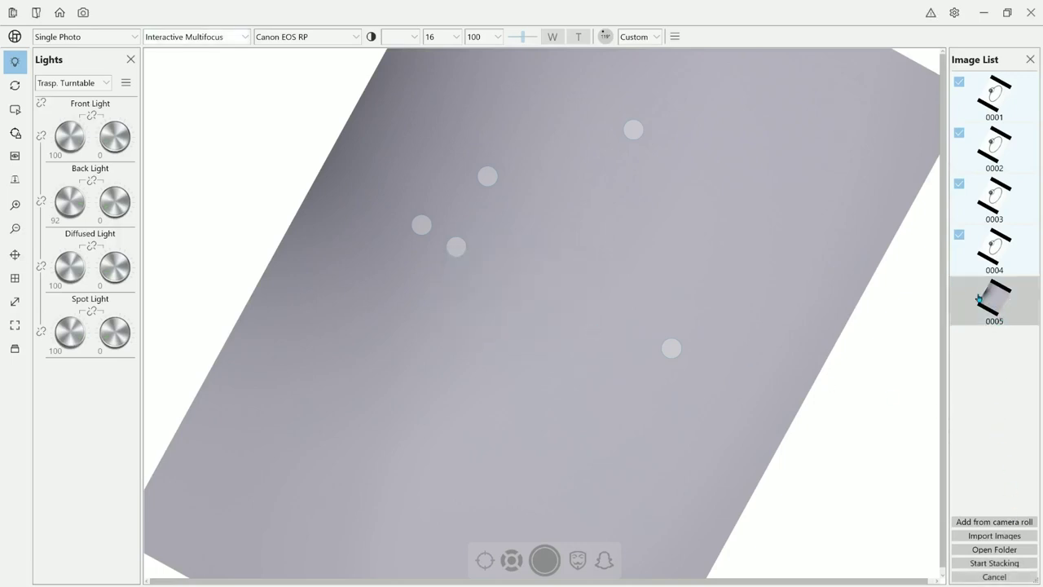
{"action": "left_click", "coordinate": [995, 563]}
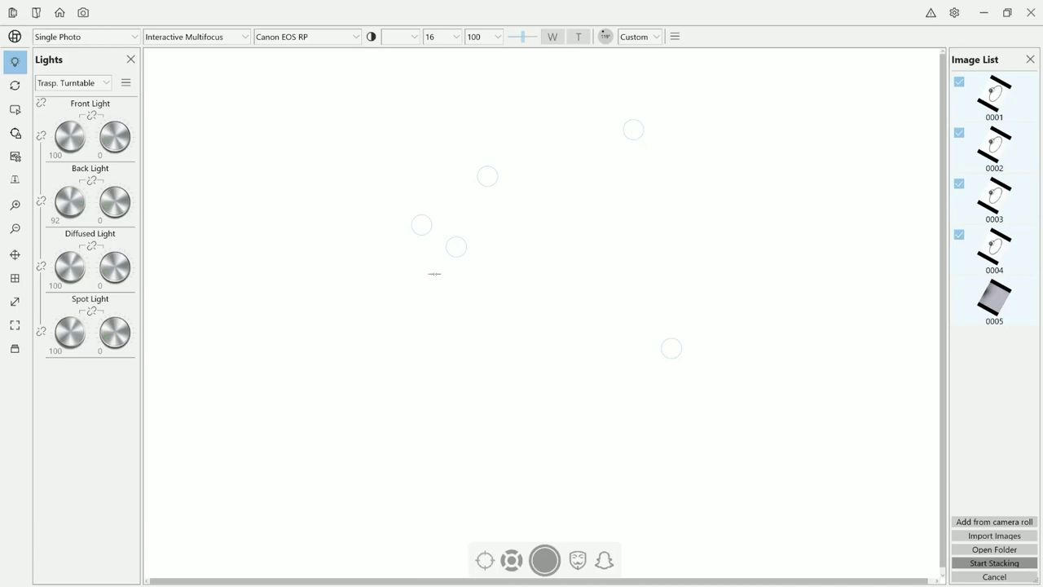
{"action": "scroll", "coordinate": [508, 334], "scroll_direction": "down", "scroll_amount": 1}
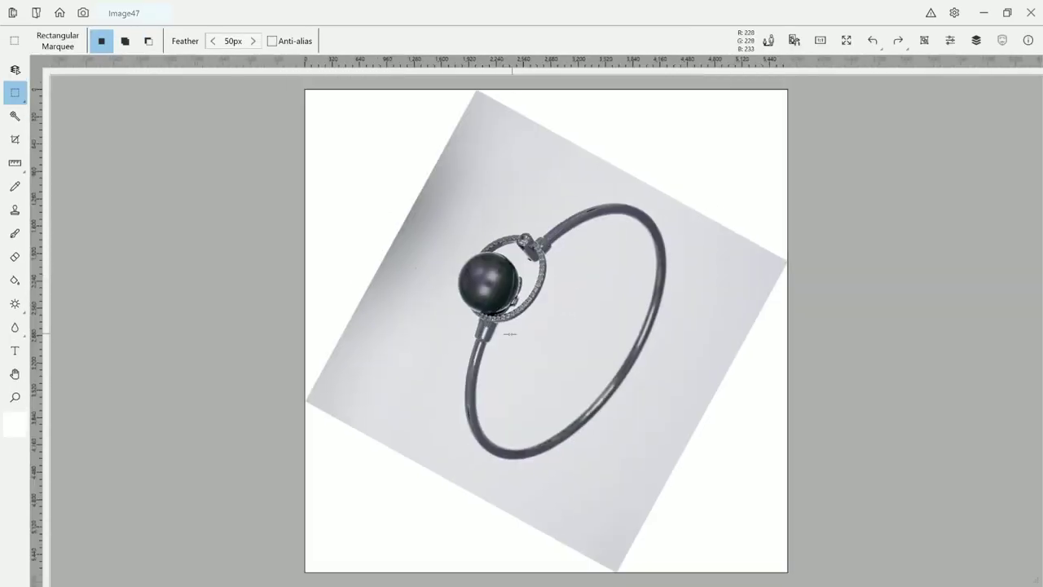
{"action": "scroll", "coordinate": [526, 337], "scroll_direction": "up", "scroll_amount": 3}
{"action": "scroll", "coordinate": [526, 338], "scroll_direction": "up", "scroll_amount": 2}
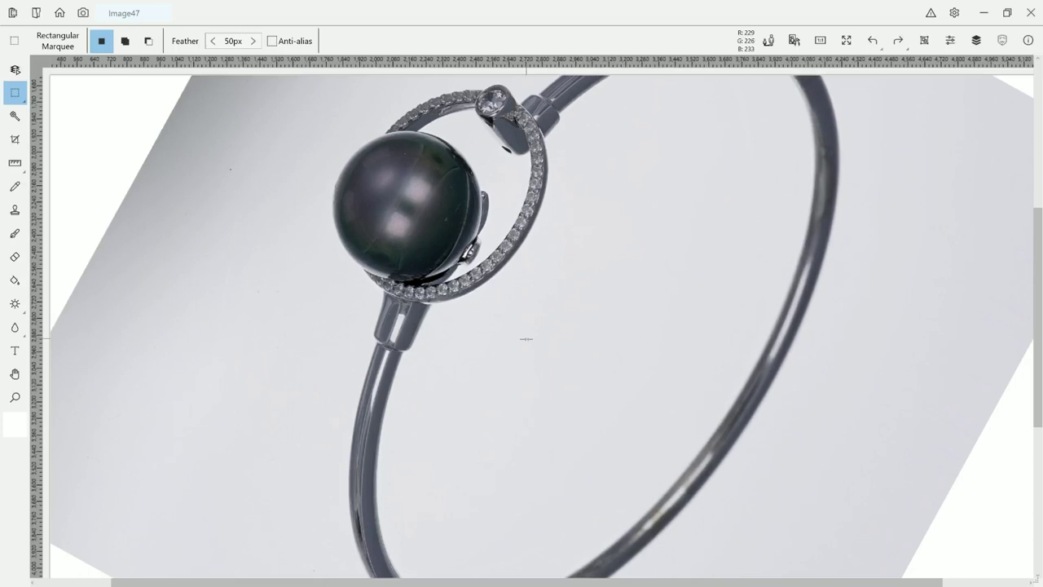
{"action": "scroll", "coordinate": [526, 337], "scroll_direction": "down", "scroll_amount": 4}
{"action": "scroll", "coordinate": [526, 339], "scroll_direction": "down", "scroll_amount": 2}
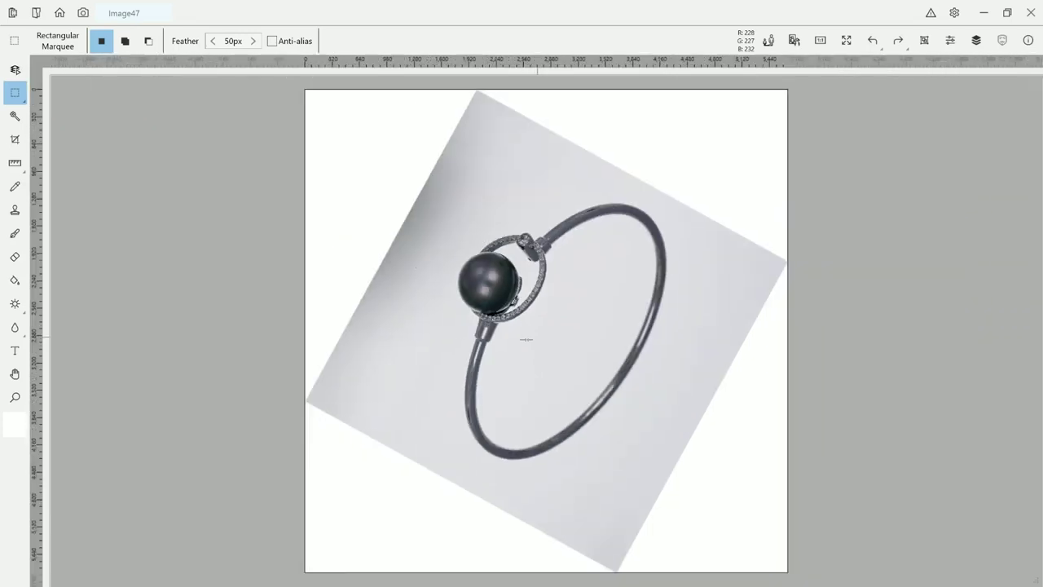
{"action": "scroll", "coordinate": [527, 339], "scroll_direction": "up", "scroll_amount": 3}
{"action": "scroll", "coordinate": [526, 339], "scroll_direction": "down", "scroll_amount": 4}
{"action": "scroll", "coordinate": [526, 339], "scroll_direction": "up", "scroll_amount": 2}
{"action": "scroll", "coordinate": [526, 343], "scroll_direction": "up", "scroll_amount": 1}
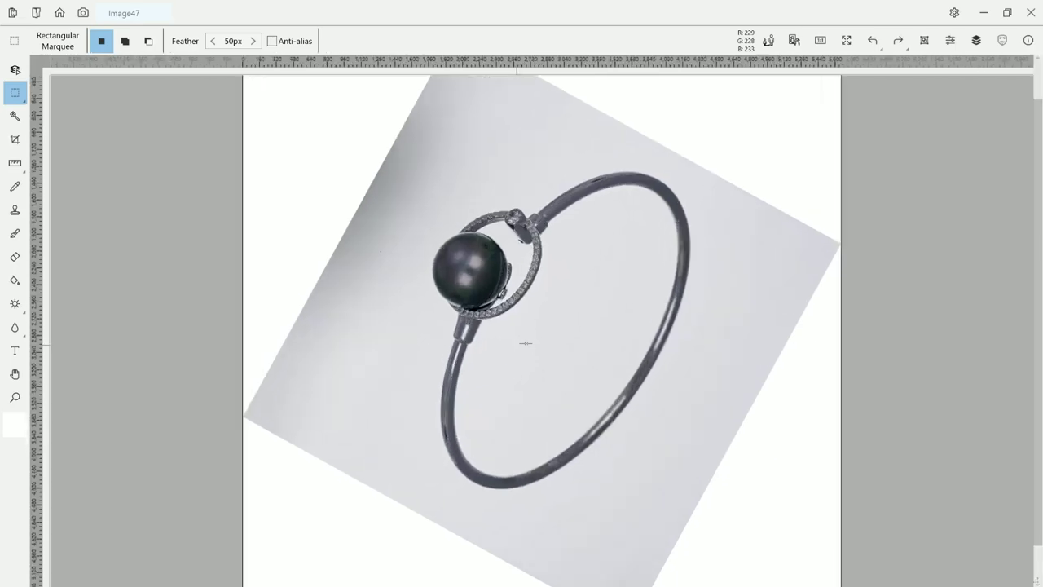
{"action": "scroll", "coordinate": [526, 343], "scroll_direction": "up", "scroll_amount": 1}
{"action": "scroll", "coordinate": [526, 343], "scroll_direction": "up", "scroll_amount": 2}
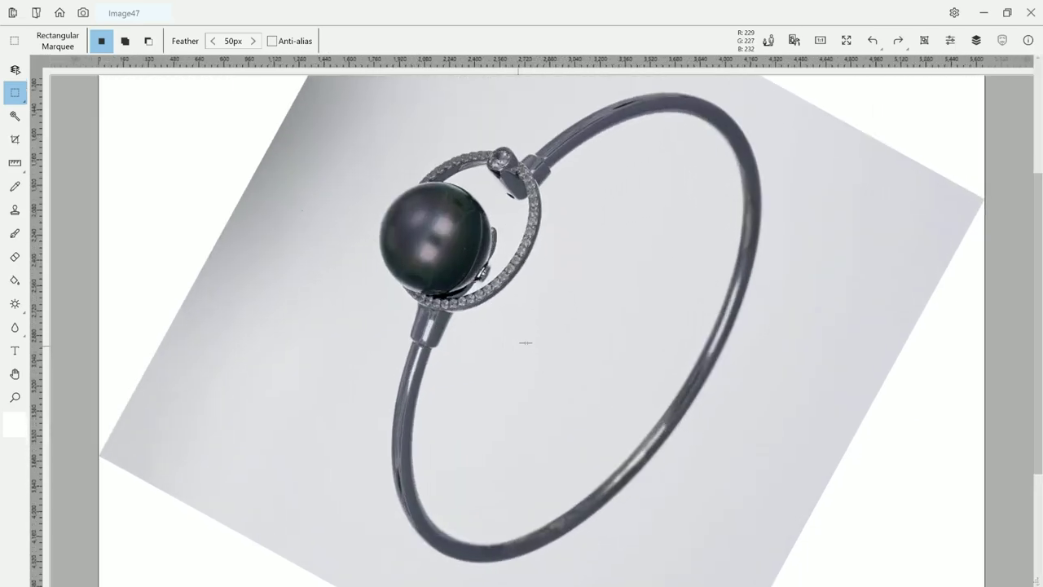
{"action": "scroll", "coordinate": [526, 343], "scroll_direction": "down", "scroll_amount": 3}
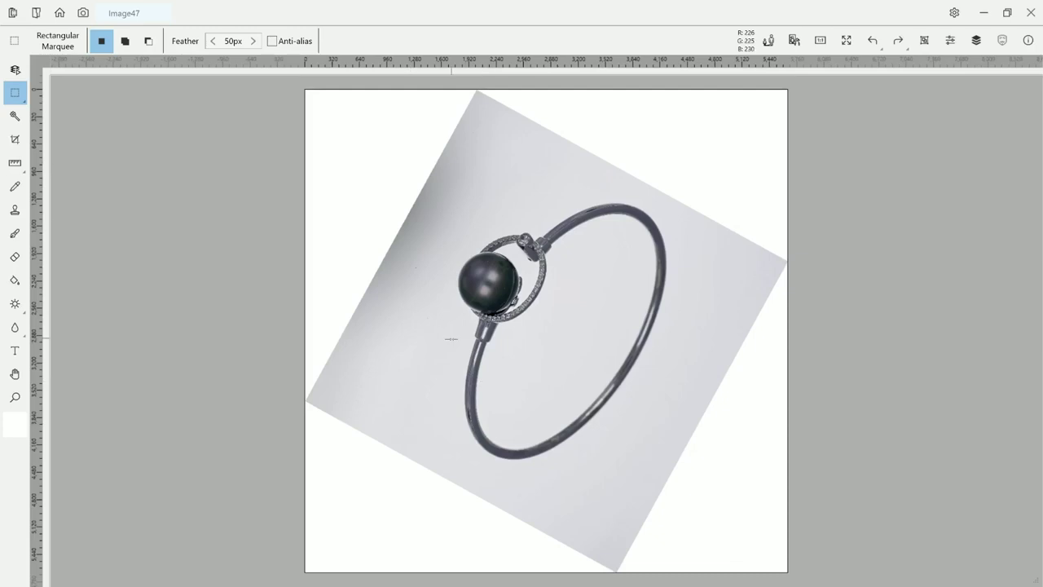
Set the Equalizer white point from the grey background corner and apply it to Image47
{"action": "left_click", "coordinate": [953, 40]}
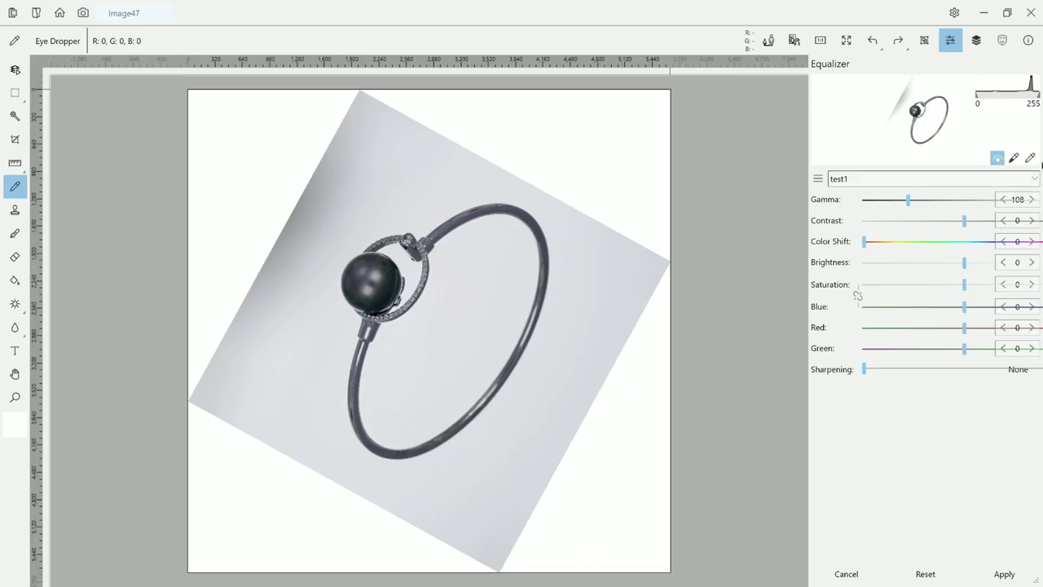
{"action": "left_click", "coordinate": [1030, 159]}
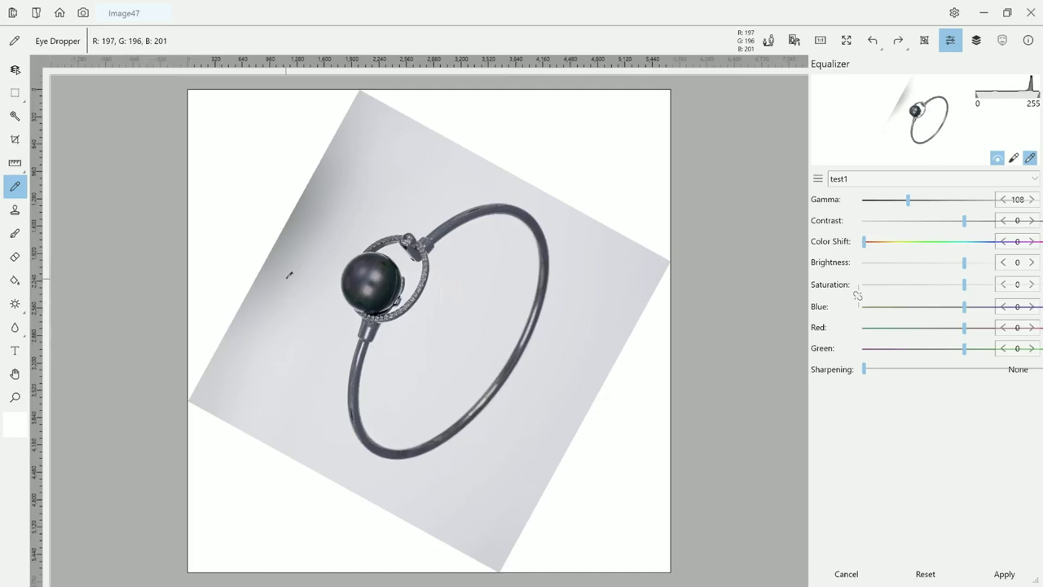
{"action": "left_click", "coordinate": [289, 257]}
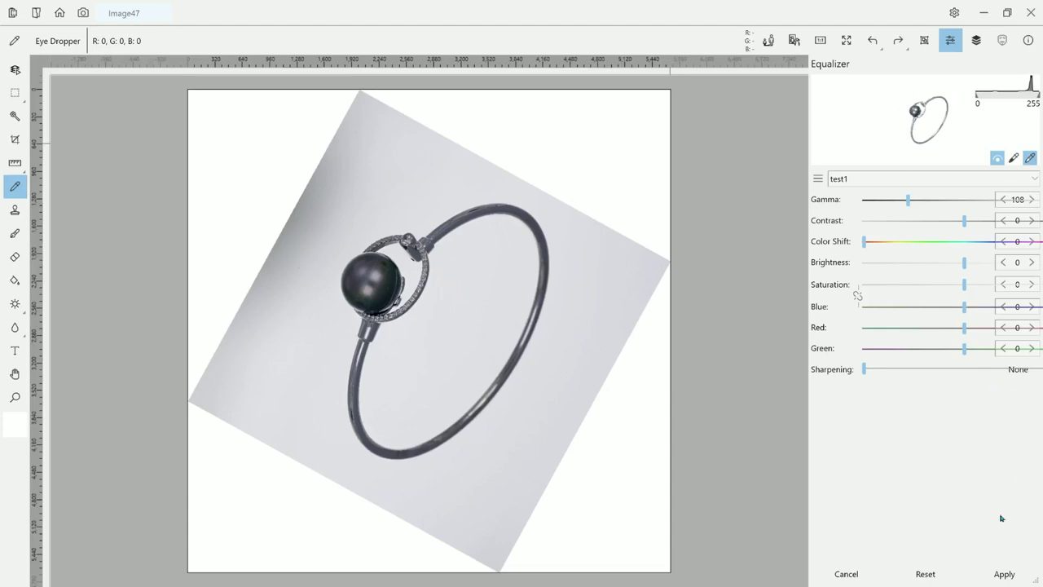
{"action": "left_click", "coordinate": [1004, 574]}
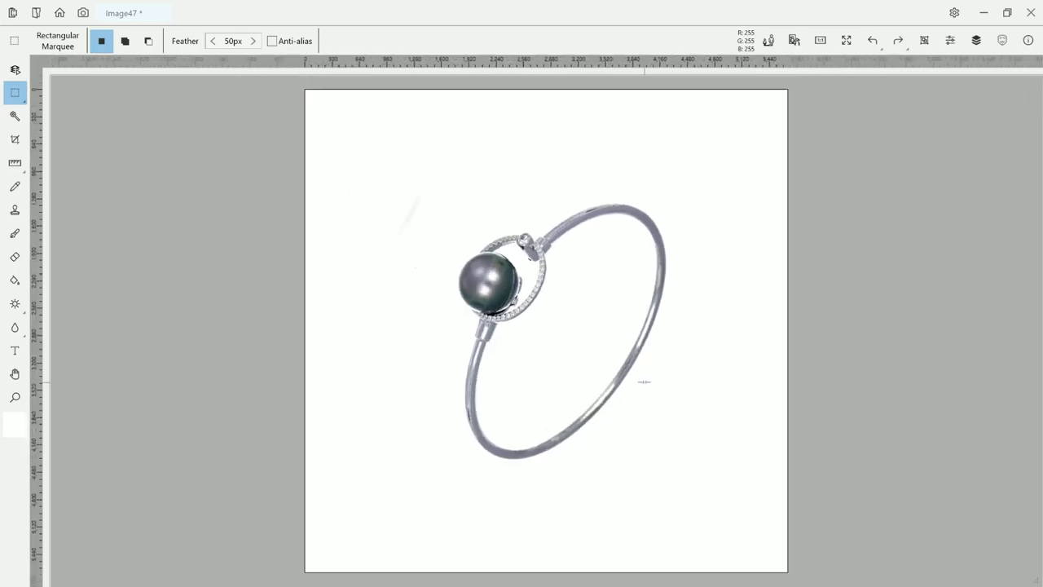
Inspect the bangle close up and keep the rectangular selection shape
{"action": "key", "text": "ctrl+plus"}
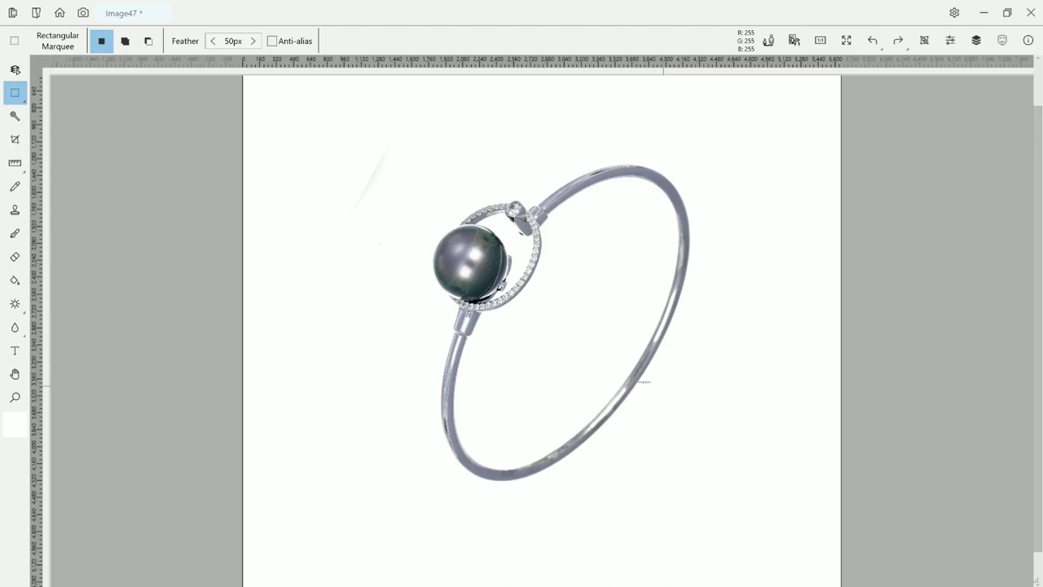
{"action": "key", "text": "ctrl+minus"}
{"action": "key", "text": "ctrl+plus"}
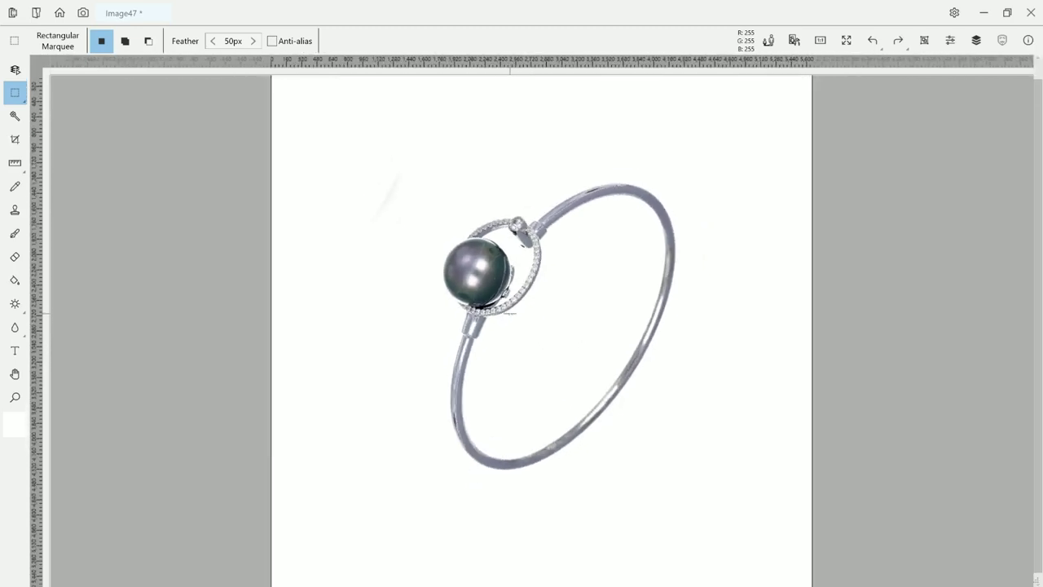
{"action": "key", "text": "ctrl+plus"}
{"action": "key", "text": "ctrl+minus"}
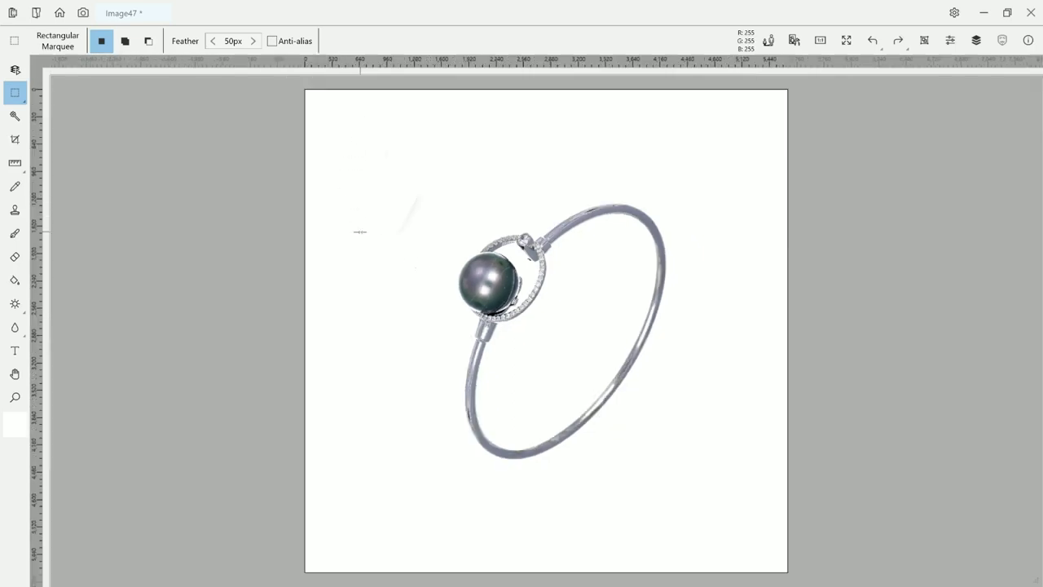
{"action": "key", "text": "ctrl+plus"}
{"action": "key", "text": "ctrl+minus"}
{"action": "left_click", "coordinate": [18, 100]}
{"action": "left_click", "coordinate": [20, 100]}
Select and erase the faint streak upper-left of the bangle
{"action": "left_click_drag", "start_coordinate": [373, 158], "coordinate": [441, 259]}
{"action": "scroll", "coordinate": [424, 227], "scroll_direction": "up", "scroll_amount": 1}
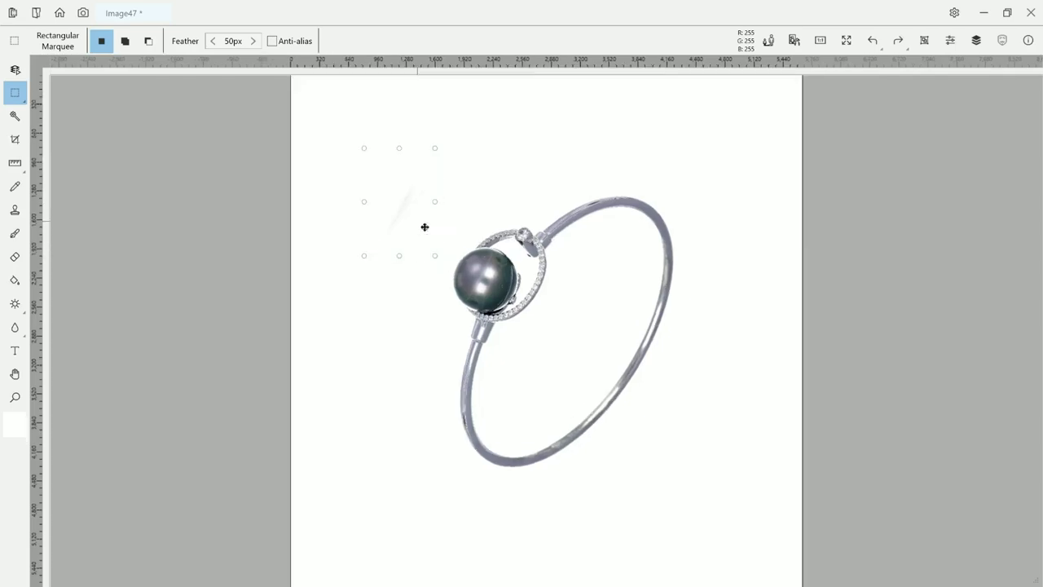
{"action": "scroll", "coordinate": [425, 227], "scroll_direction": "up", "scroll_amount": 2}
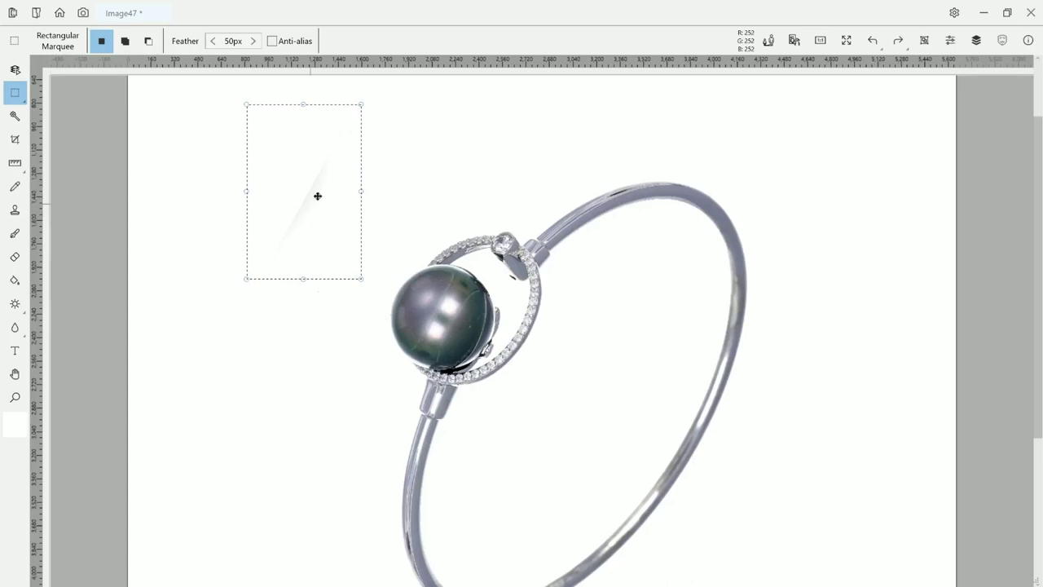
{"action": "scroll", "coordinate": [301, 217], "scroll_direction": "up", "scroll_amount": 1}
{"action": "scroll", "coordinate": [286, 198], "scroll_direction": "down", "scroll_amount": 3}
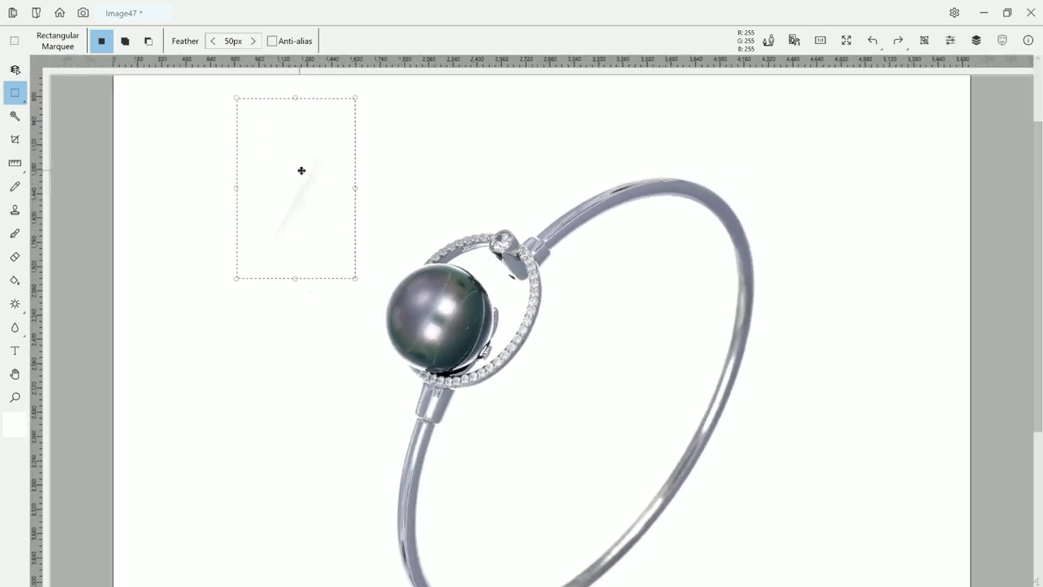
{"action": "scroll", "coordinate": [340, 209], "scroll_direction": "down", "scroll_amount": 2}
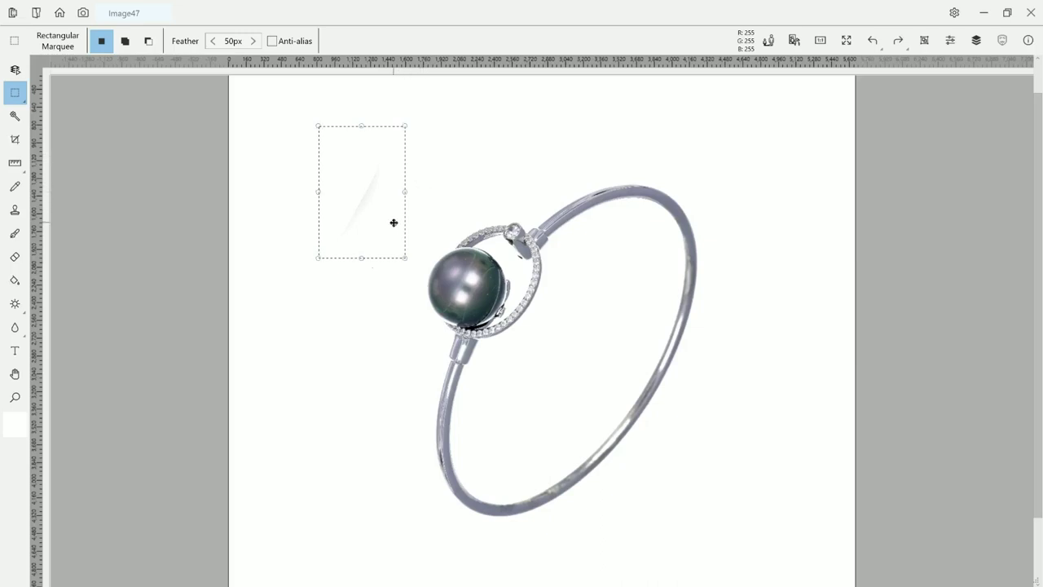
{"action": "key", "text": "Delete"}
{"action": "scroll", "coordinate": [530, 262], "scroll_direction": "down", "scroll_amount": 1}
{"action": "scroll", "coordinate": [692, 278], "scroll_direction": "up", "scroll_amount": 1}
{"action": "scroll", "coordinate": [744, 284], "scroll_direction": "up", "scroll_amount": 1}
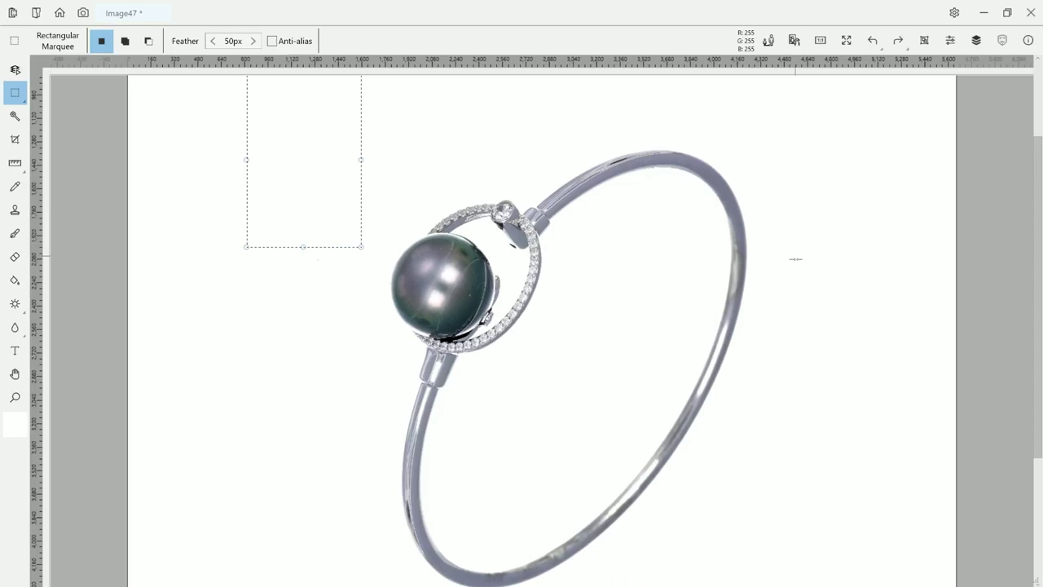
{"action": "scroll", "coordinate": [793, 258], "scroll_direction": "down", "scroll_amount": 1}
{"action": "scroll", "coordinate": [706, 487], "scroll_direction": "up", "scroll_amount": 1}
{"action": "scroll", "coordinate": [707, 486], "scroll_direction": "down", "scroll_amount": 1}
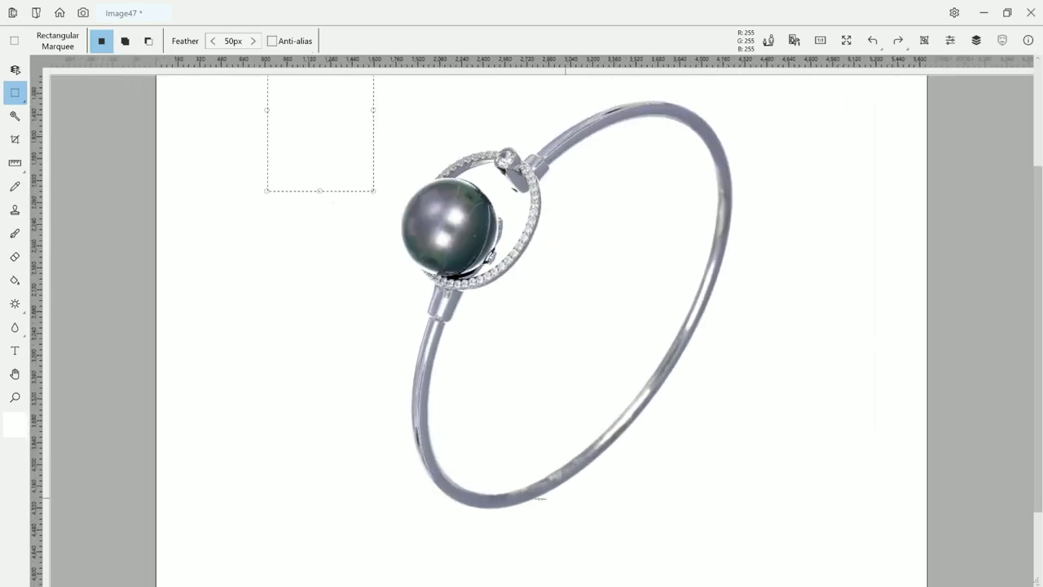
{"action": "scroll", "coordinate": [400, 495], "scroll_direction": "up", "scroll_amount": 4}
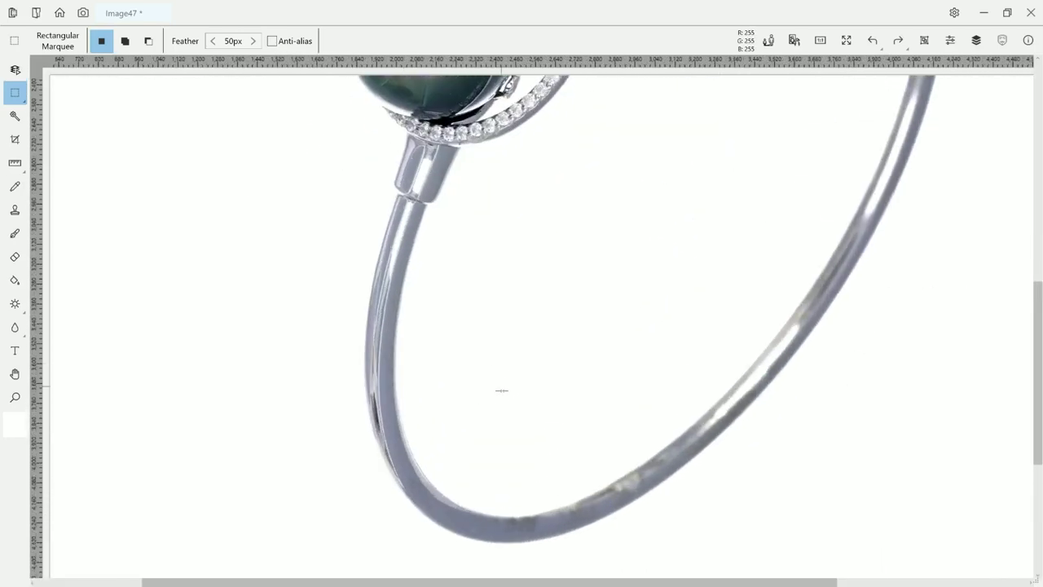
{"action": "scroll", "coordinate": [498, 400], "scroll_direction": "down", "scroll_amount": 2}
{"action": "scroll", "coordinate": [493, 419], "scroll_direction": "down", "scroll_amount": 1}
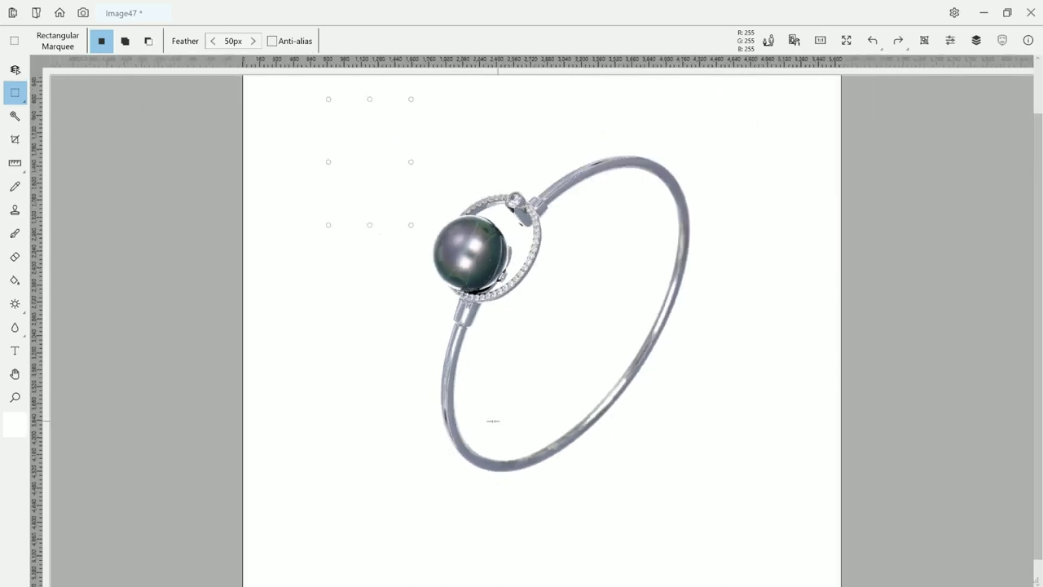
{"action": "scroll", "coordinate": [493, 420], "scroll_direction": "down", "scroll_amount": 1}
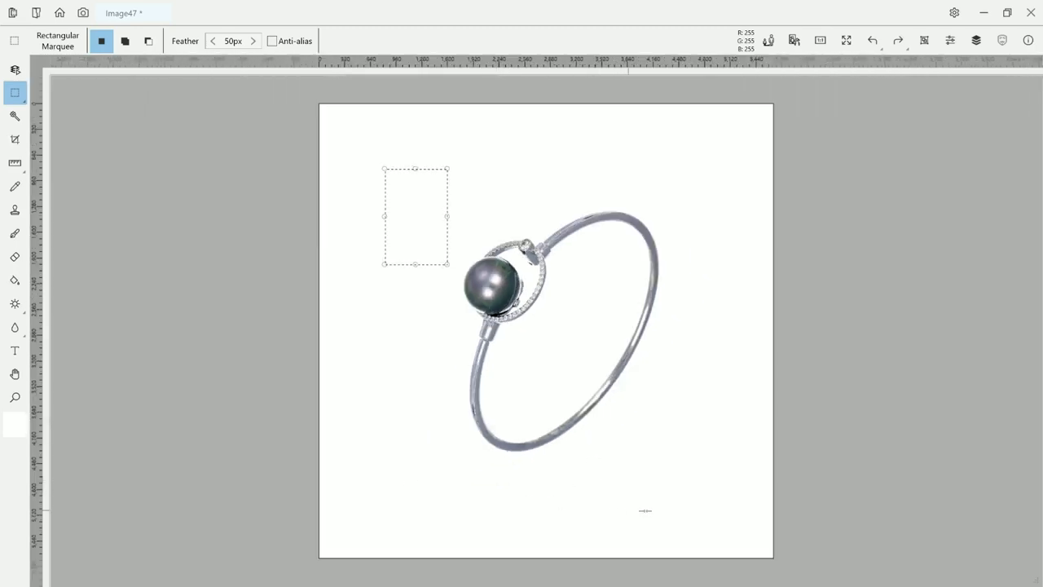
Mark the empty background patches right of the bracelet and beside its lower arc, then deselect
{"action": "left_click_drag", "start_coordinate": [623, 489], "coordinate": [779, 462]}
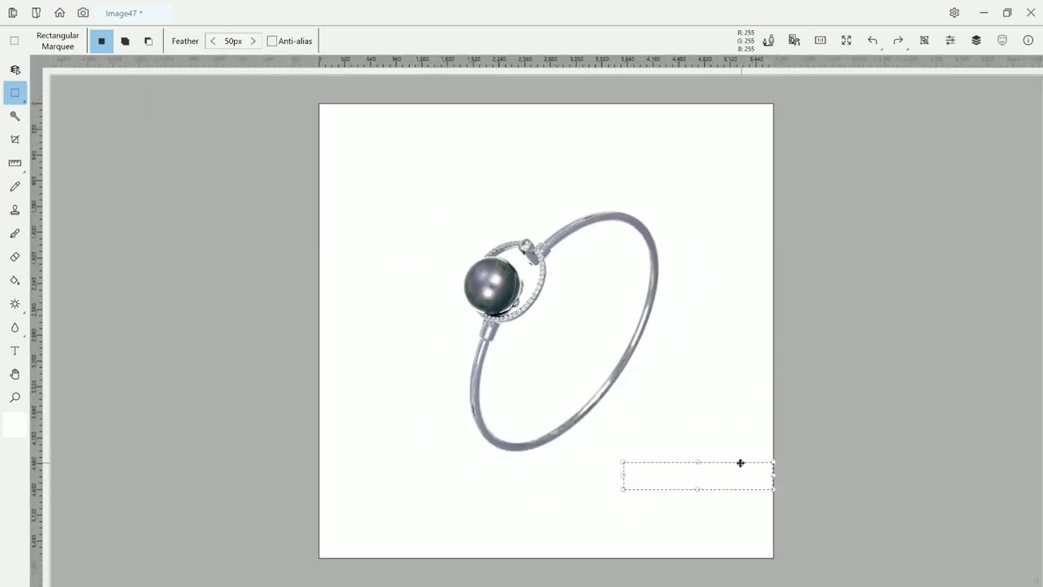
{"action": "scroll", "coordinate": [739, 462], "scroll_direction": "up", "scroll_amount": 3}
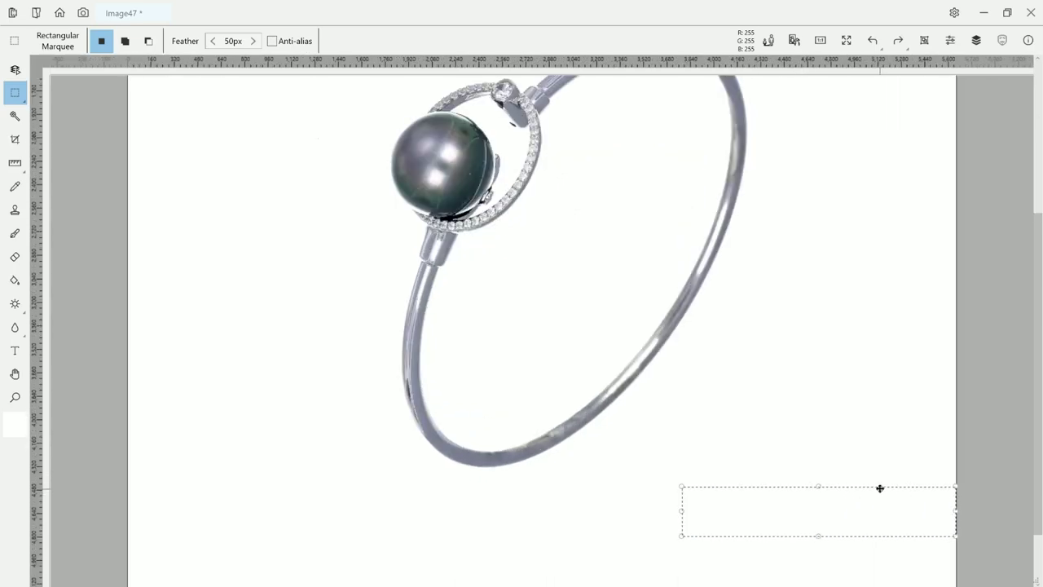
{"action": "scroll", "coordinate": [880, 488], "scroll_direction": "down", "scroll_amount": 1}
{"action": "left_click_drag", "start_coordinate": [684, 414], "coordinate": [793, 476]}
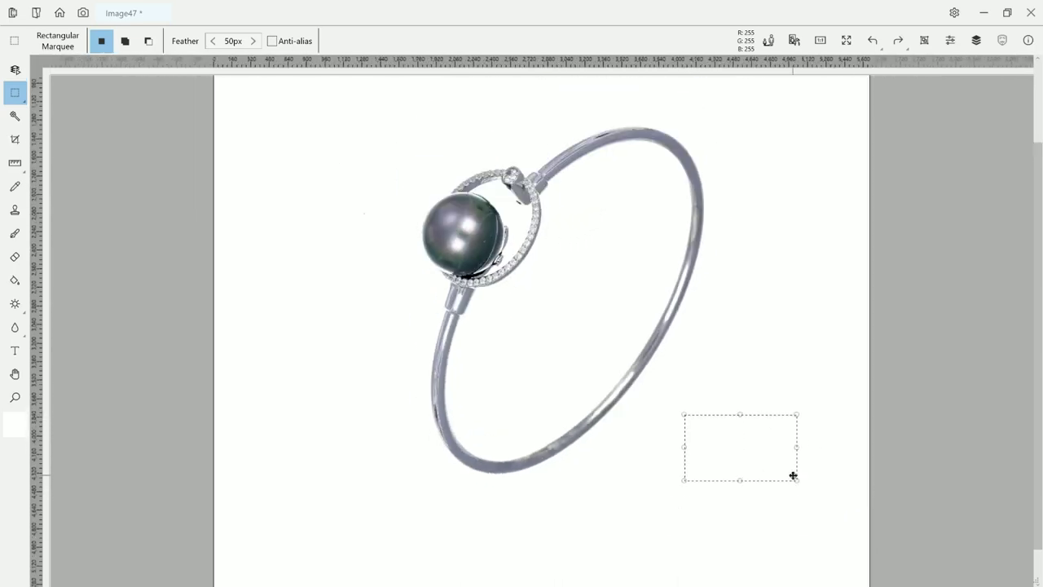
{"action": "left_click", "coordinate": [761, 364]}
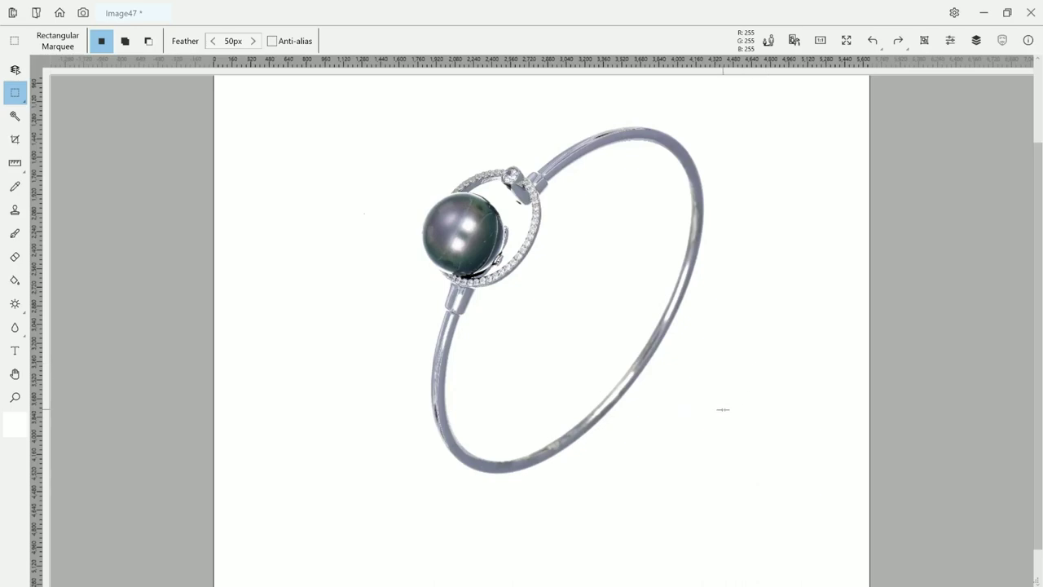
{"action": "scroll", "coordinate": [723, 409], "scroll_direction": "down", "scroll_amount": 2}
{"action": "scroll", "coordinate": [550, 279], "scroll_direction": "up", "scroll_amount": 3}
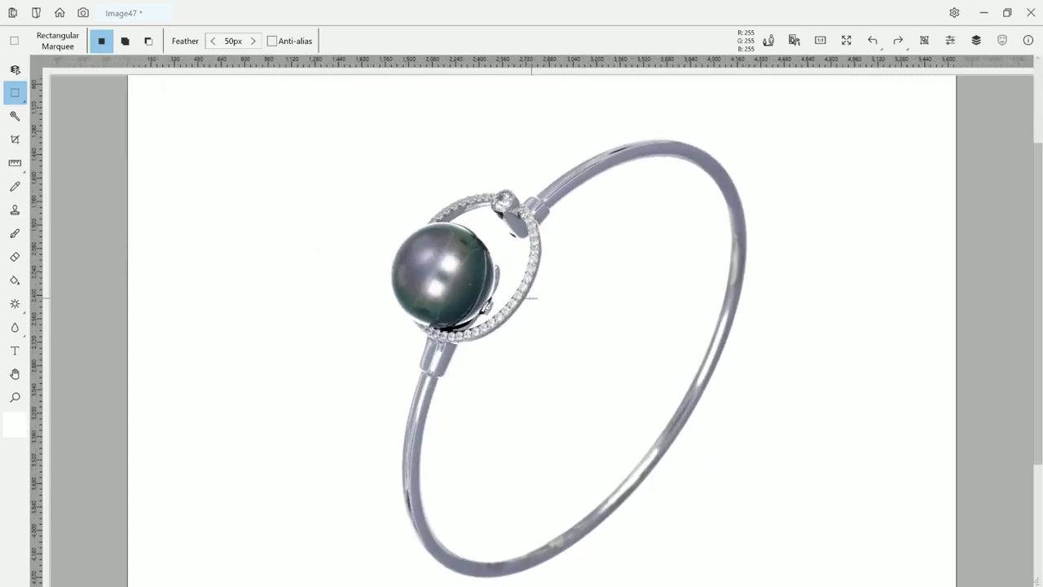
{"action": "scroll", "coordinate": [530, 299], "scroll_direction": "down", "scroll_amount": 1}
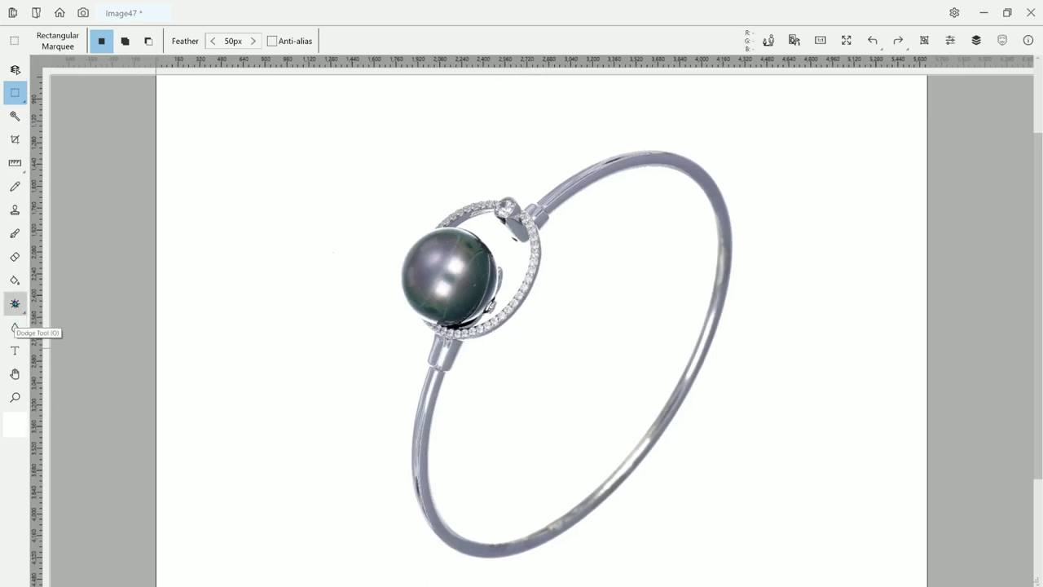
With the Burn tool (200px, 60% hardness, 40% exposure), darken the pearl's upper and central area
{"action": "left_click", "coordinate": [16, 304]}
{"action": "left_click", "coordinate": [15, 303]}
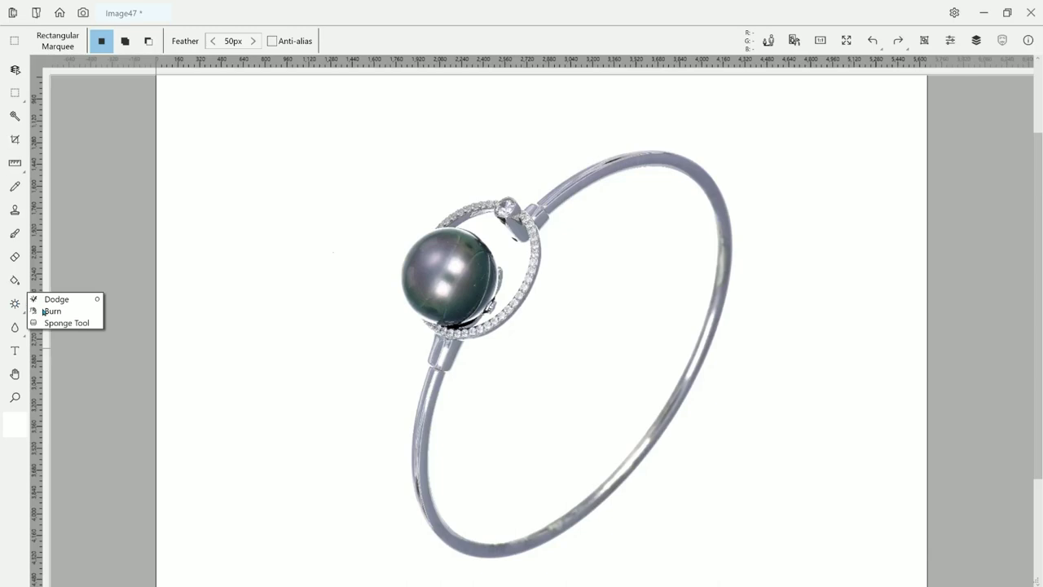
{"action": "left_click", "coordinate": [46, 311]}
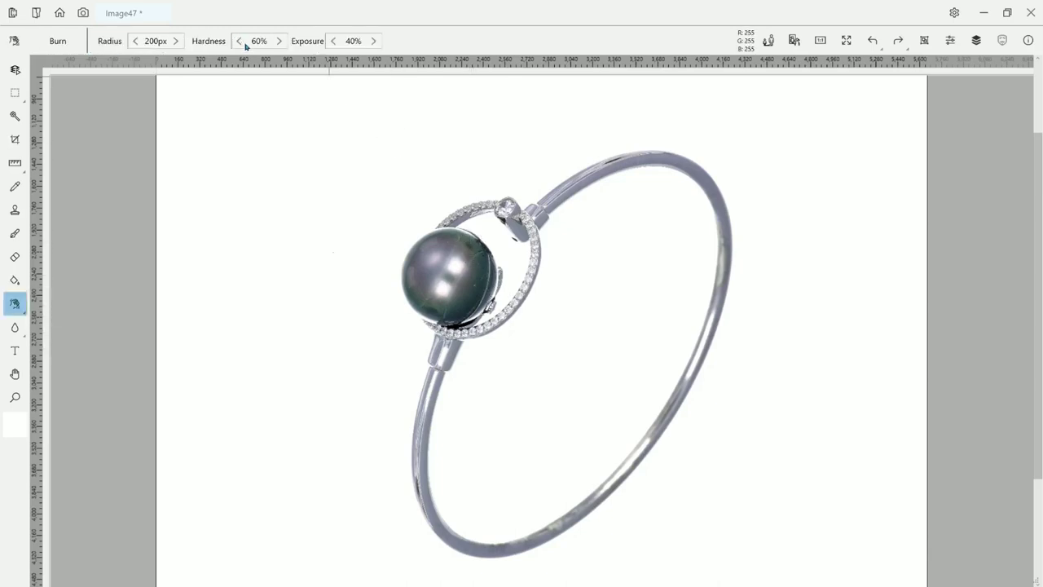
{"action": "mouse_move", "coordinate": [475, 259]}
{"action": "left_mouse_down"}
{"action": "mouse_move", "coordinate": [439, 237]}
{"action": "mouse_move", "coordinate": [414, 265]}
{"action": "mouse_move", "coordinate": [413, 298]}
{"action": "mouse_move", "coordinate": [438, 321]}
{"action": "mouse_move", "coordinate": [460, 250]}
{"action": "mouse_move", "coordinate": [421, 269]}
{"action": "mouse_move", "coordinate": [451, 297]}
{"action": "mouse_move", "coordinate": [450, 271]}
{"action": "mouse_move", "coordinate": [460, 268]}
{"action": "mouse_move", "coordinate": [436, 329]}
{"action": "mouse_move", "coordinate": [449, 334]}
{"action": "mouse_move", "coordinate": [491, 329]}
{"action": "mouse_move", "coordinate": [515, 295]}
{"action": "mouse_move", "coordinate": [519, 213]}
{"action": "mouse_move", "coordinate": [495, 203]}
{"action": "mouse_move", "coordinate": [455, 230]}
{"action": "mouse_move", "coordinate": [436, 266]}
{"action": "mouse_move", "coordinate": [457, 490]}
{"action": "mouse_move", "coordinate": [473, 520]}
{"action": "mouse_move", "coordinate": [525, 523]}
{"action": "mouse_move", "coordinate": [599, 477]}
{"action": "mouse_move", "coordinate": [645, 425]}
{"action": "mouse_move", "coordinate": [677, 329]}
{"action": "mouse_move", "coordinate": [678, 250]}
{"action": "mouse_move", "coordinate": [643, 208]}
{"action": "mouse_move", "coordinate": [594, 199]}
{"action": "mouse_move", "coordinate": [536, 251]}
{"action": "mouse_move", "coordinate": [512, 247]}
{"action": "mouse_move", "coordinate": [459, 360]}
{"action": "left_mouse_up"}
{"action": "scroll", "coordinate": [446, 359], "scroll_direction": "down", "scroll_amount": 1}
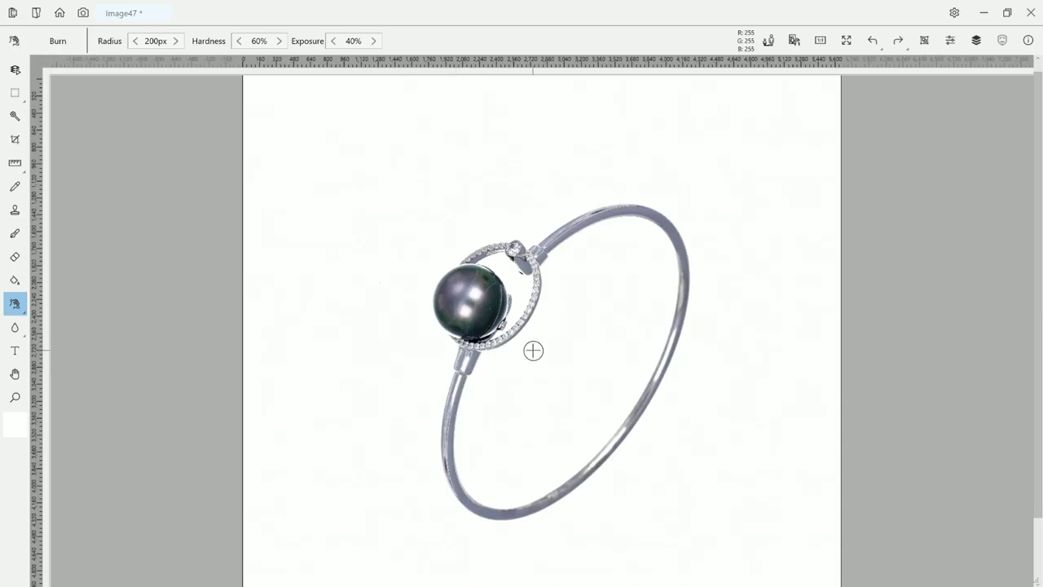
{"action": "scroll", "coordinate": [624, 289], "scroll_direction": "down", "scroll_amount": 3}
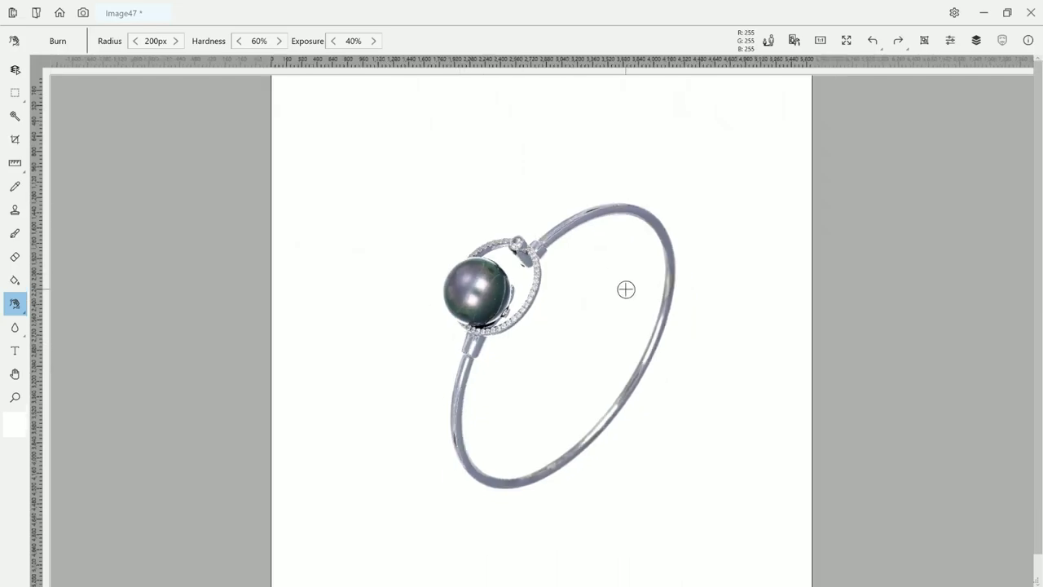
{"action": "scroll", "coordinate": [625, 291], "scroll_direction": "up", "scroll_amount": 1}
{"action": "scroll", "coordinate": [625, 291], "scroll_direction": "up", "scroll_amount": 1}
{"action": "scroll", "coordinate": [624, 288], "scroll_direction": "down", "scroll_amount": 3}
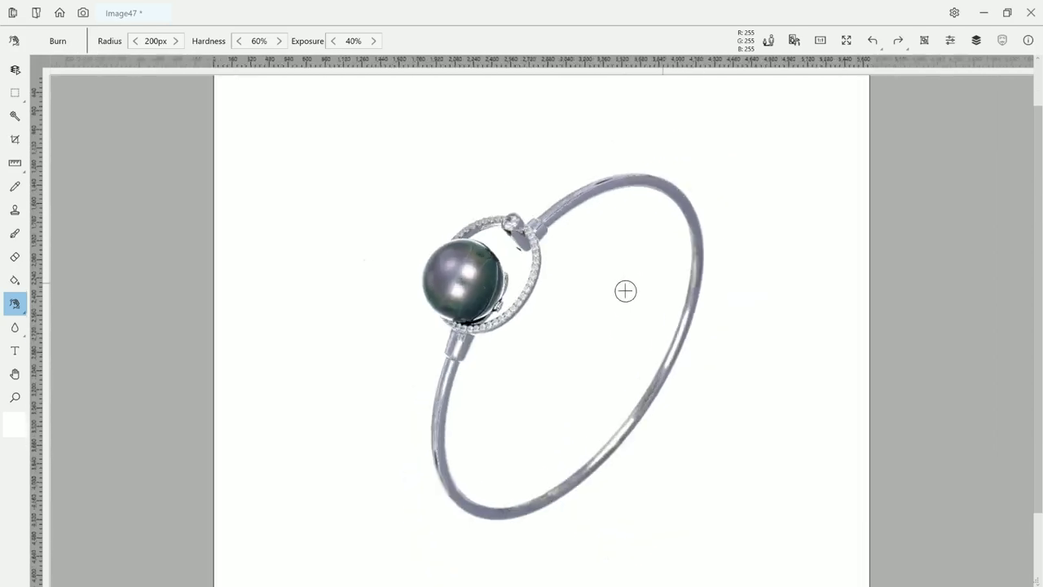
{"action": "scroll", "coordinate": [624, 297], "scroll_direction": "up", "scroll_amount": 1}
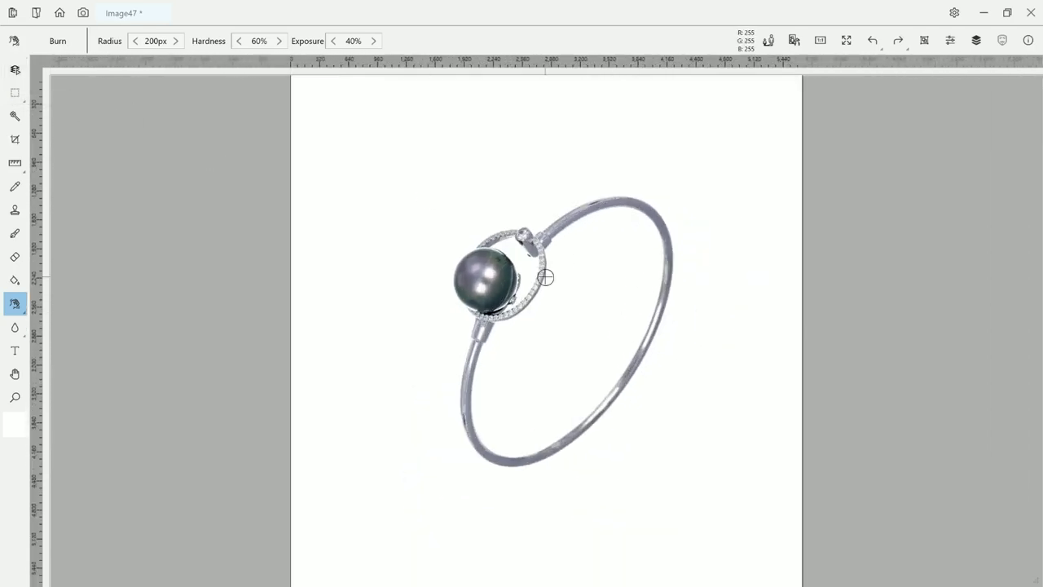
{"action": "scroll", "coordinate": [571, 287], "scroll_direction": "down", "scroll_amount": 1}
{"action": "scroll", "coordinate": [623, 305], "scroll_direction": "up", "scroll_amount": 1}
{"action": "scroll", "coordinate": [649, 314], "scroll_direction": "up", "scroll_amount": 1}
{"action": "scroll", "coordinate": [649, 314], "scroll_direction": "down", "scroll_amount": 1}
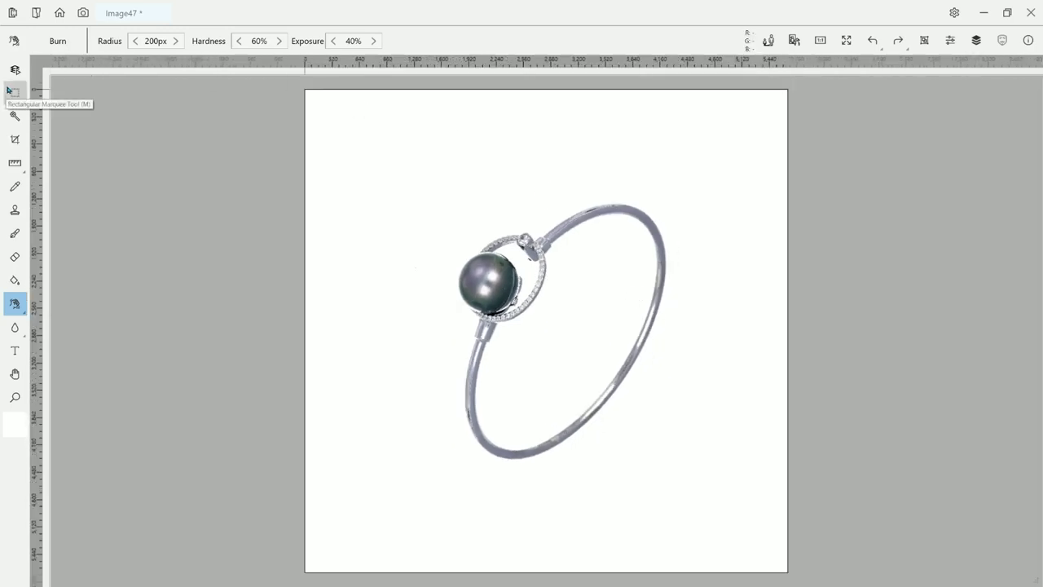
Select the whole bracelet and add a Reflection effect at 36 effect and 22 opacity
{"action": "left_click", "coordinate": [12, 91]}
{"action": "left_click_drag", "start_coordinate": [410, 167], "coordinate": [702, 460]}
{"action": "right_click", "coordinate": [582, 303]}
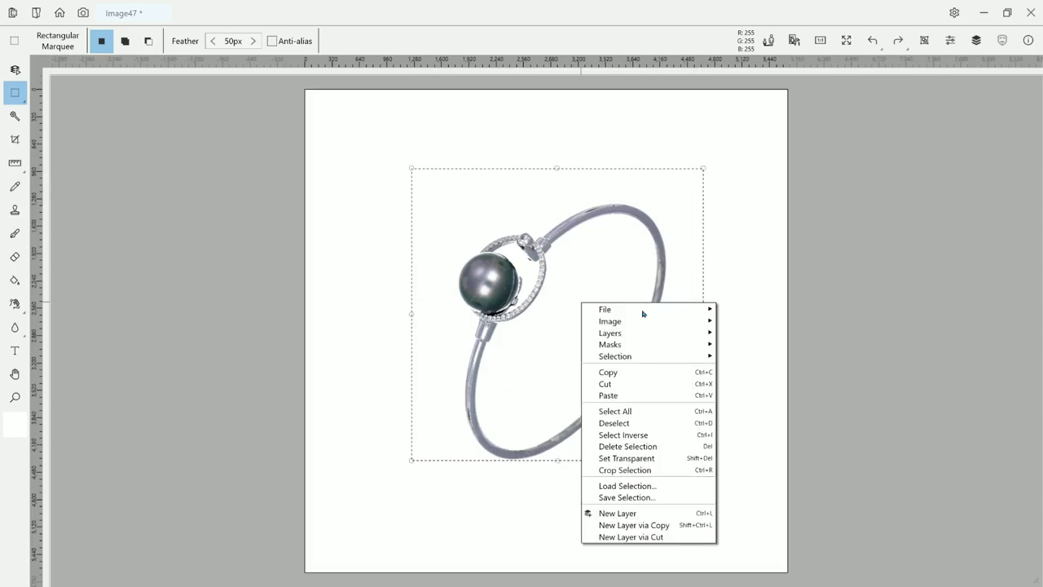
{"action": "mouse_move", "coordinate": [628, 333]}
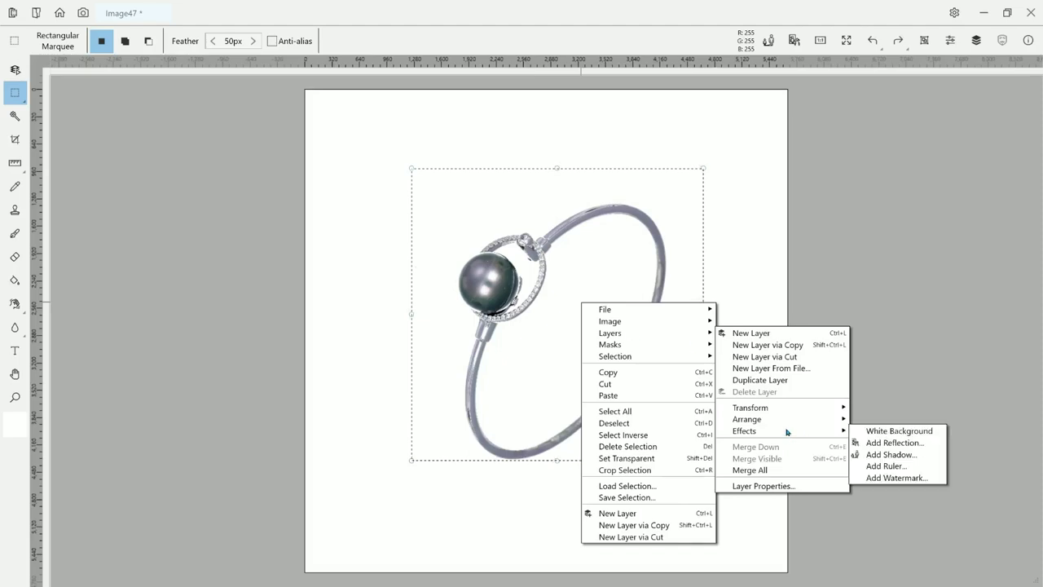
{"action": "mouse_move", "coordinate": [749, 430]}
{"action": "left_click", "coordinate": [888, 444]}
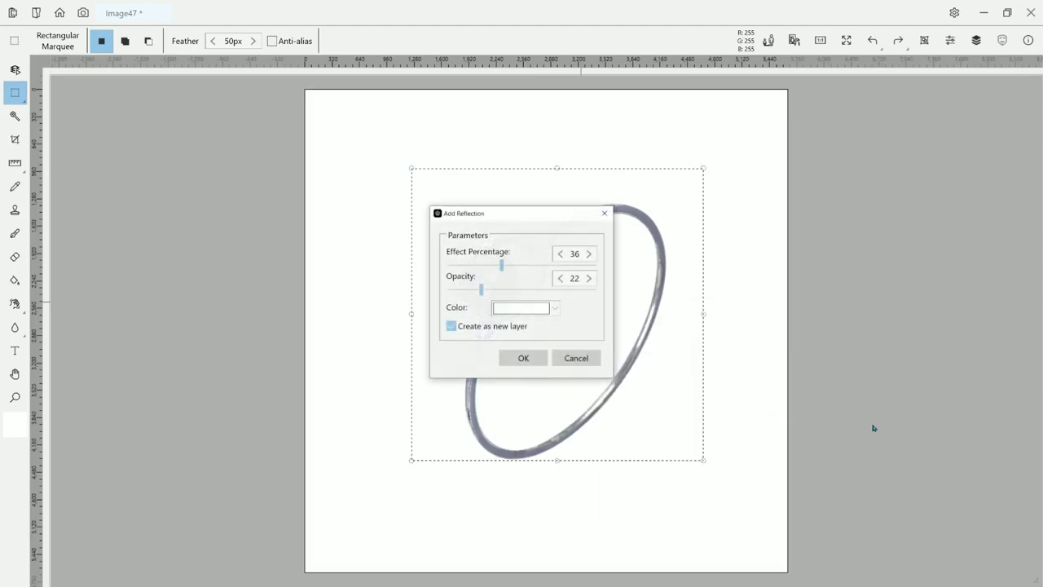
{"action": "left_click", "coordinate": [523, 356]}
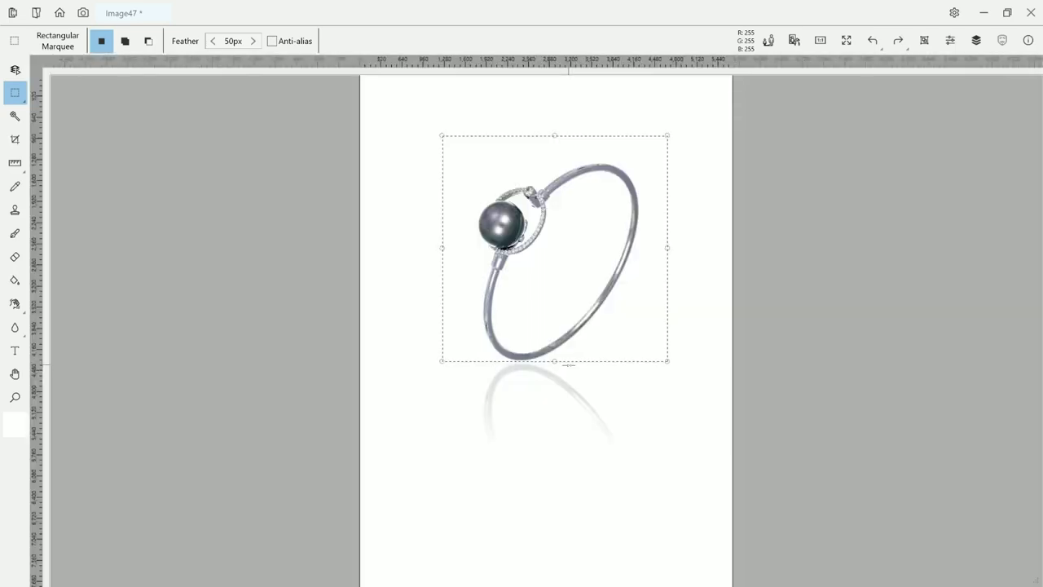
Resize the selection to a square including the reflection, crop to it, and deselect
{"action": "left_click_drag", "start_coordinate": [459, 166], "coordinate": [445, 159]}
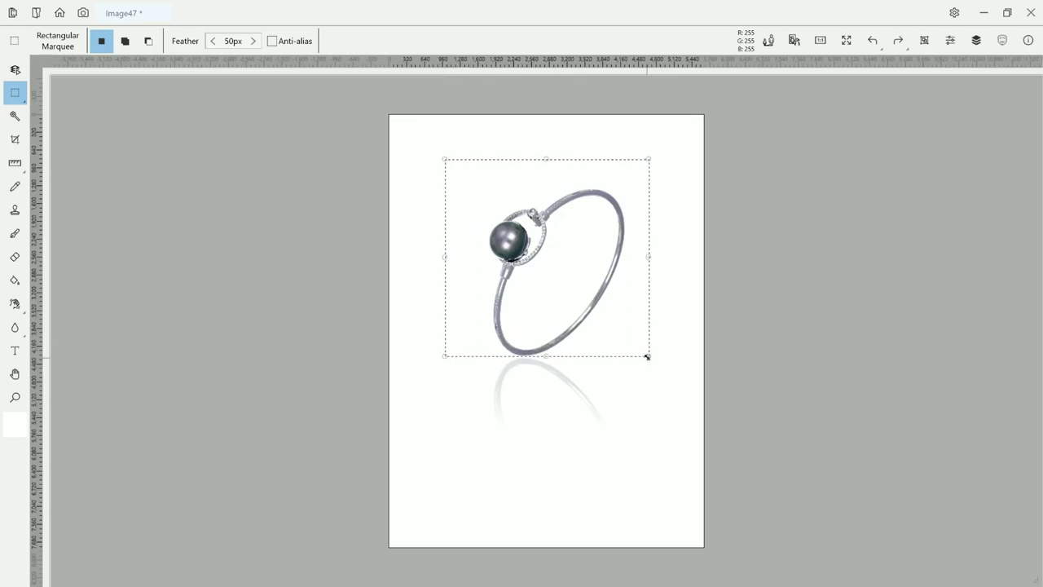
{"action": "left_click_drag", "start_coordinate": [649, 355], "coordinate": [673, 402]}
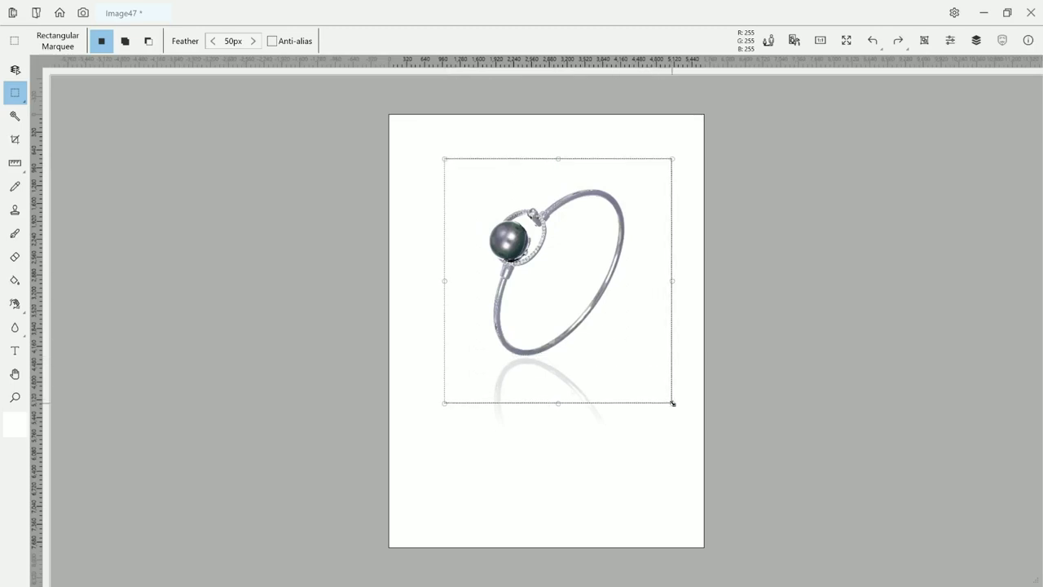
{"action": "left_click_drag", "start_coordinate": [444, 158], "coordinate": [441, 156]}
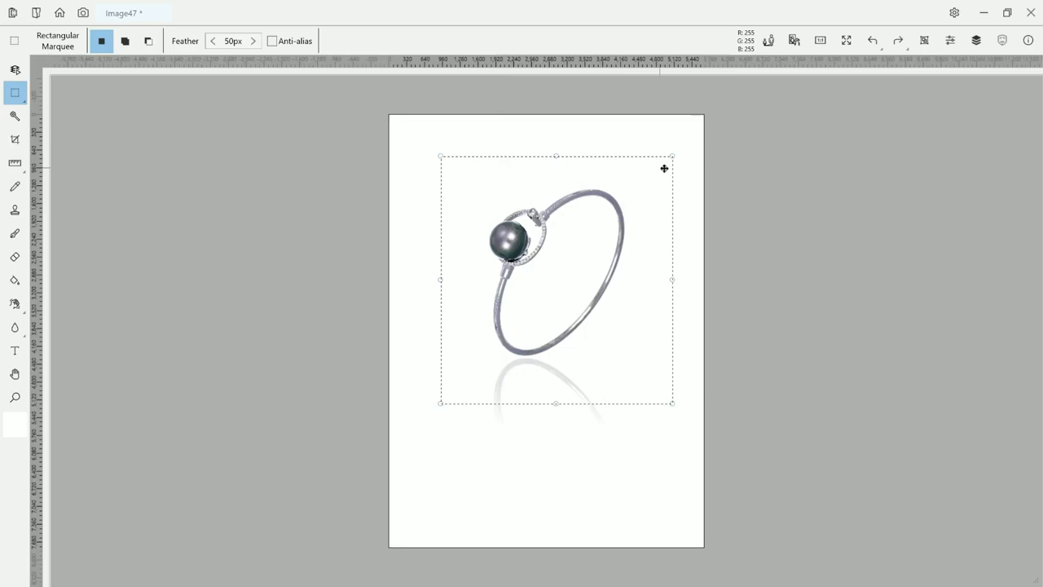
{"action": "left_click_drag", "start_coordinate": [672, 157], "coordinate": [677, 156]}
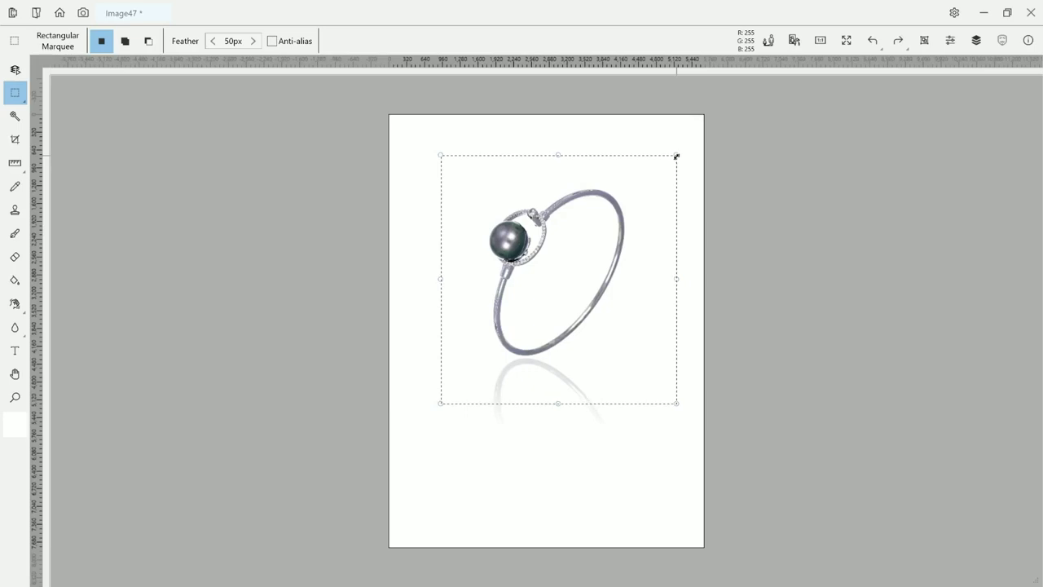
{"action": "key", "text": "Return"}
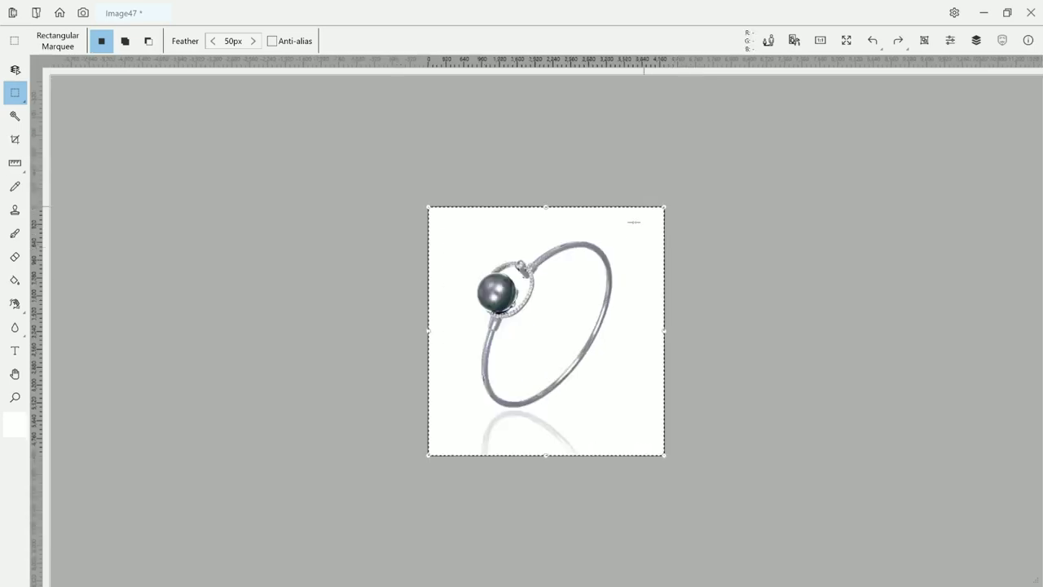
{"action": "left_click", "coordinate": [602, 293]}
Zoom in and out to check the square crop around the bracelet
{"action": "key", "text": "ctrl+plus"}
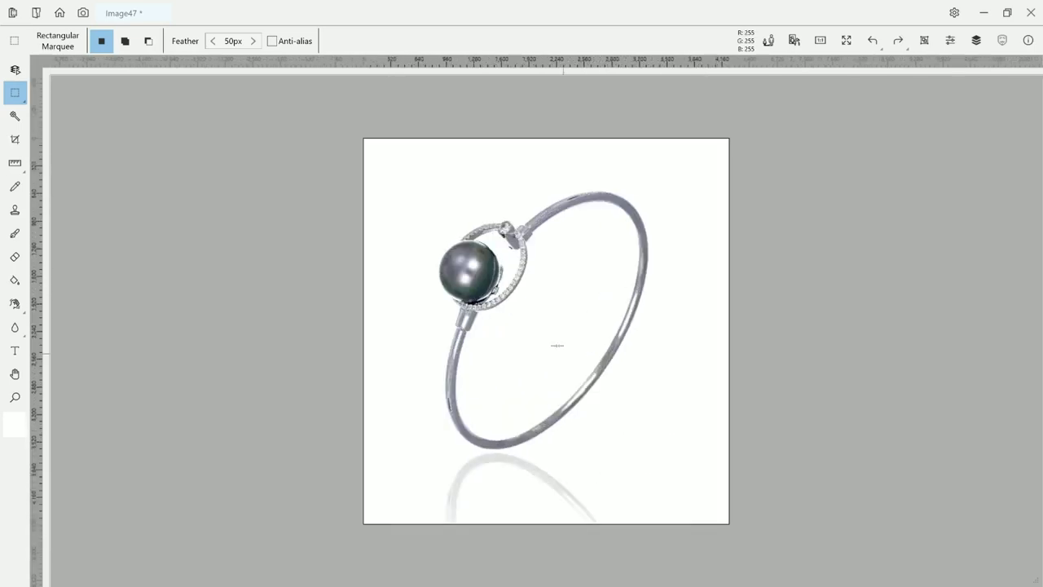
{"action": "key", "text": "ctrl+plus"}
{"action": "key", "text": "ctrl+plus"}
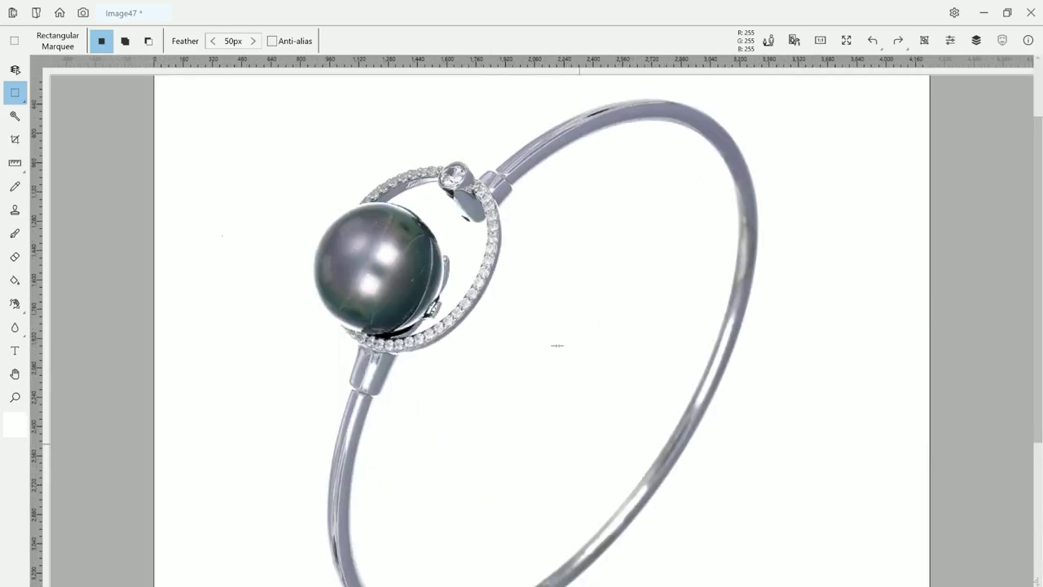
{"action": "key", "text": "ctrl+minus"}
{"action": "key", "text": "ctrl+minus"}
{"action": "key", "text": "ctrl+minus"}
{"action": "key", "text": "ctrl+minus"}
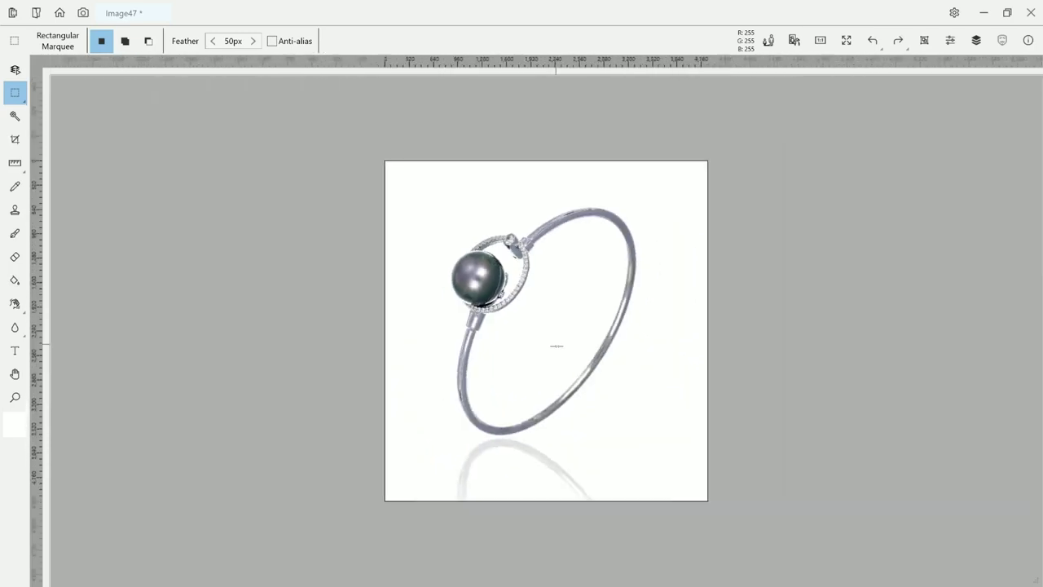
{"action": "key", "text": "ctrl+minus"}
{"action": "key", "text": "ctrl+plus"}
{"action": "key", "text": "ctrl+minus"}
{"action": "key", "text": "ctrl+plus"}
{"action": "key", "text": "ctrl+plus"}
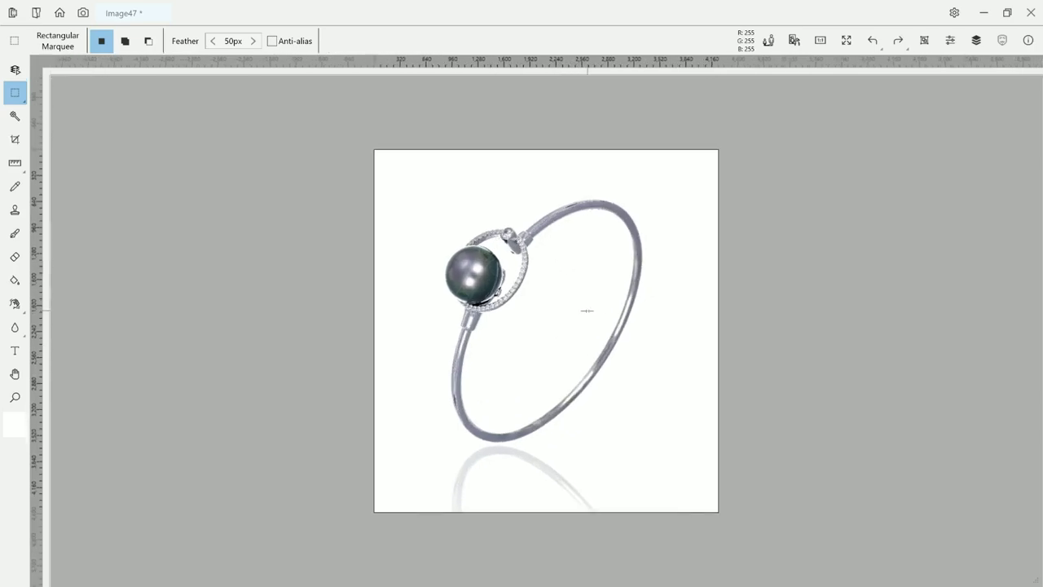
{"action": "key", "text": "ctrl+minus"}
{"action": "key", "text": "ctrl+minus"}
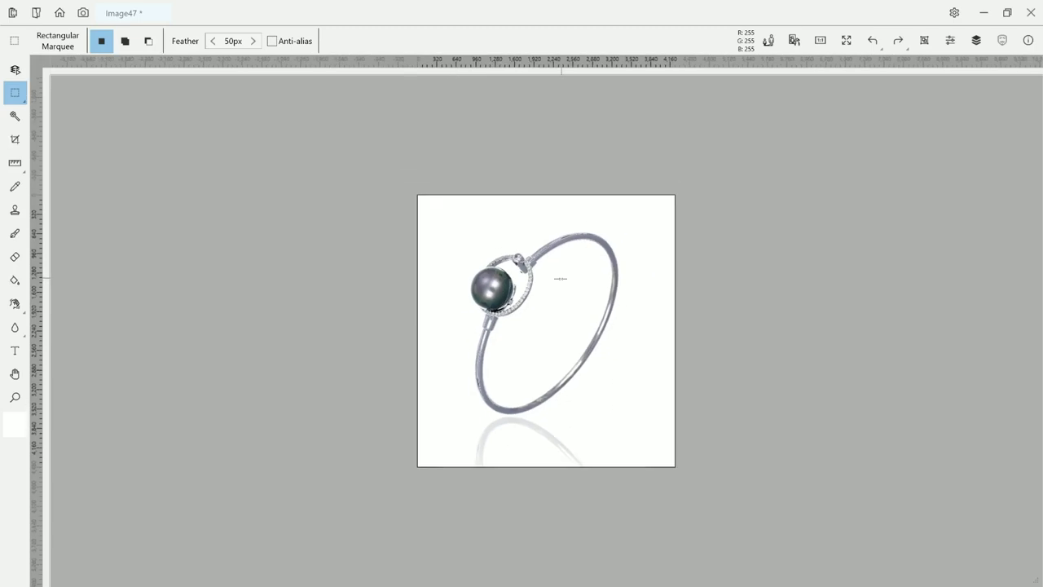
{"action": "key", "text": "ctrl+plus"}
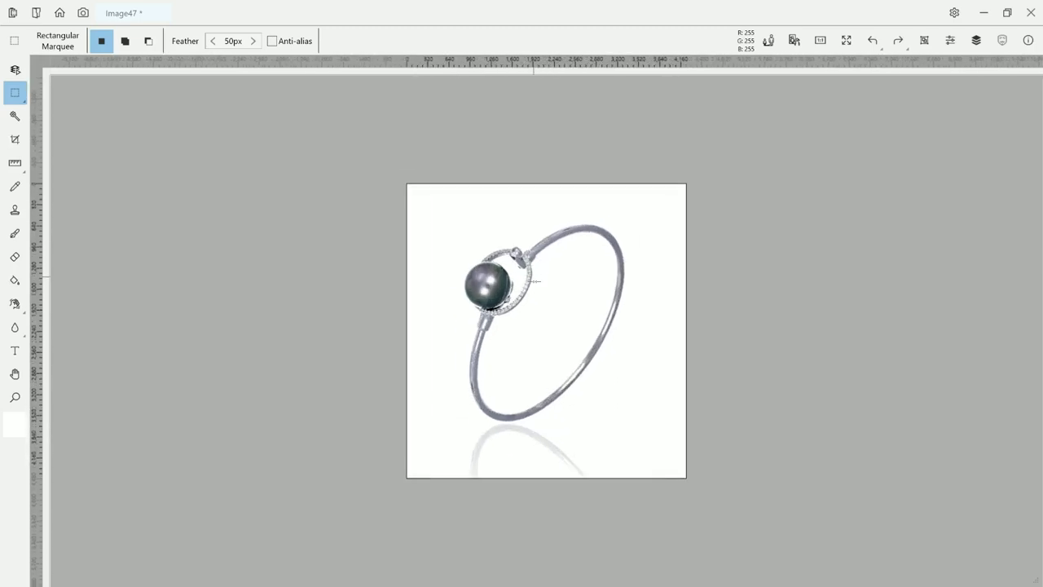